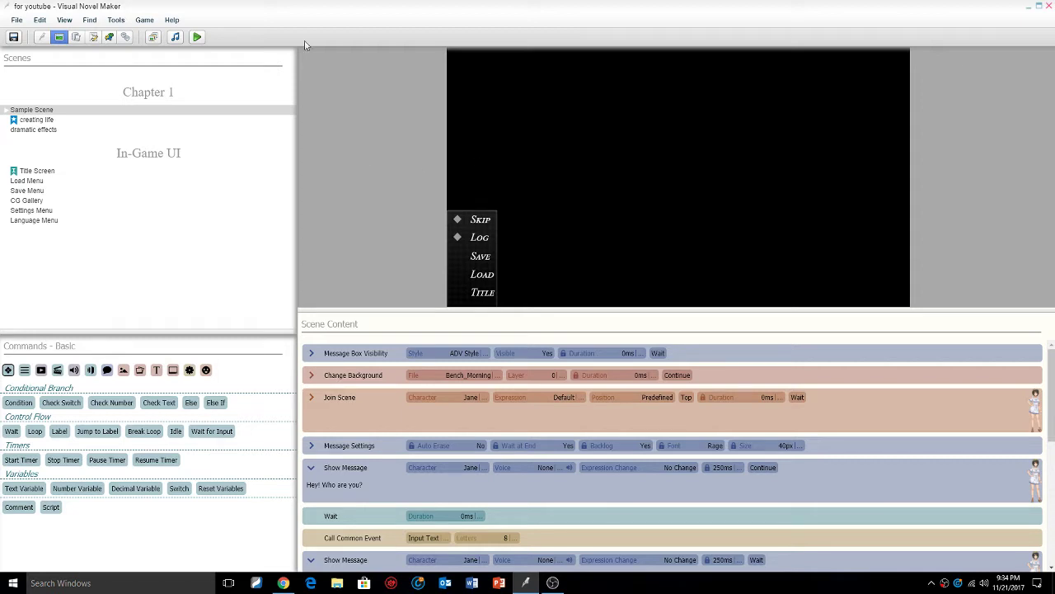
Import WalkingManSpriteSheet from the Desktop into Graphics/Pictures, then close the Resource Manager.
{"action": "left_click", "coordinate": [151, 37]}
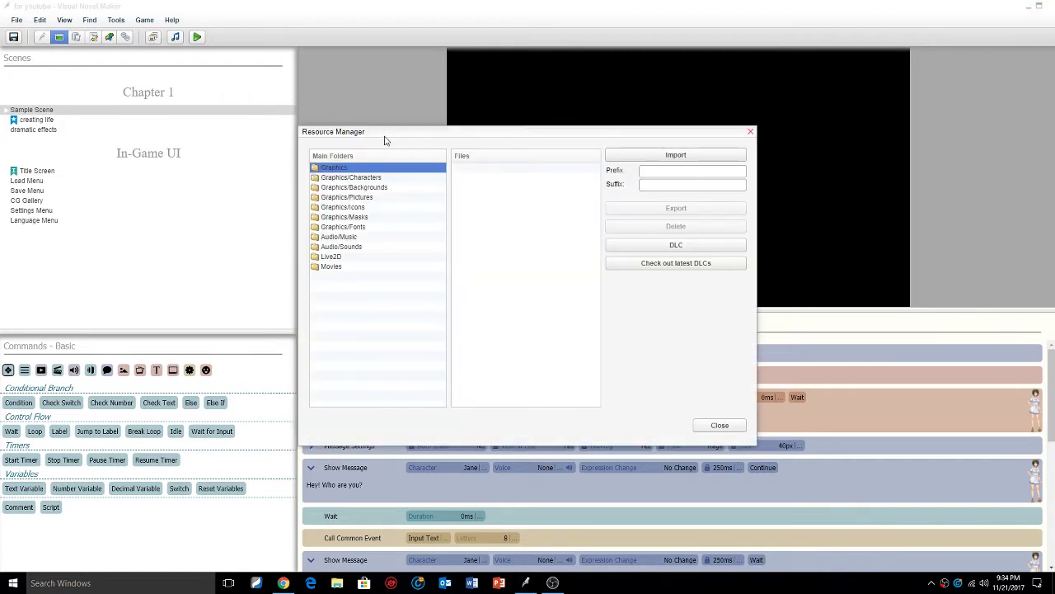
{"action": "left_click_drag", "start_coordinate": [385, 138], "coordinate": [413, 127]}
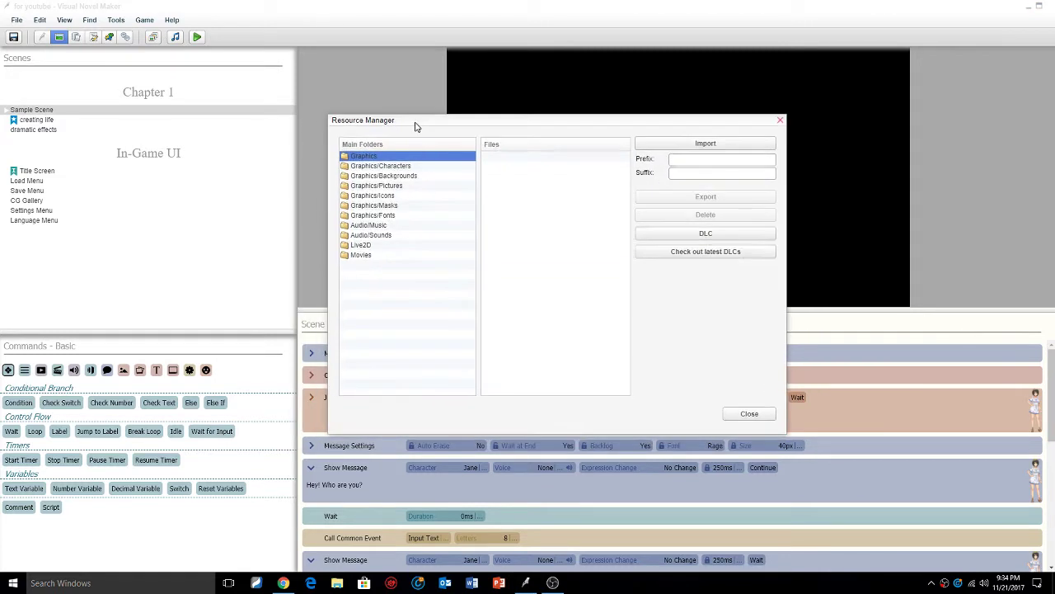
{"action": "left_click", "coordinate": [397, 186]}
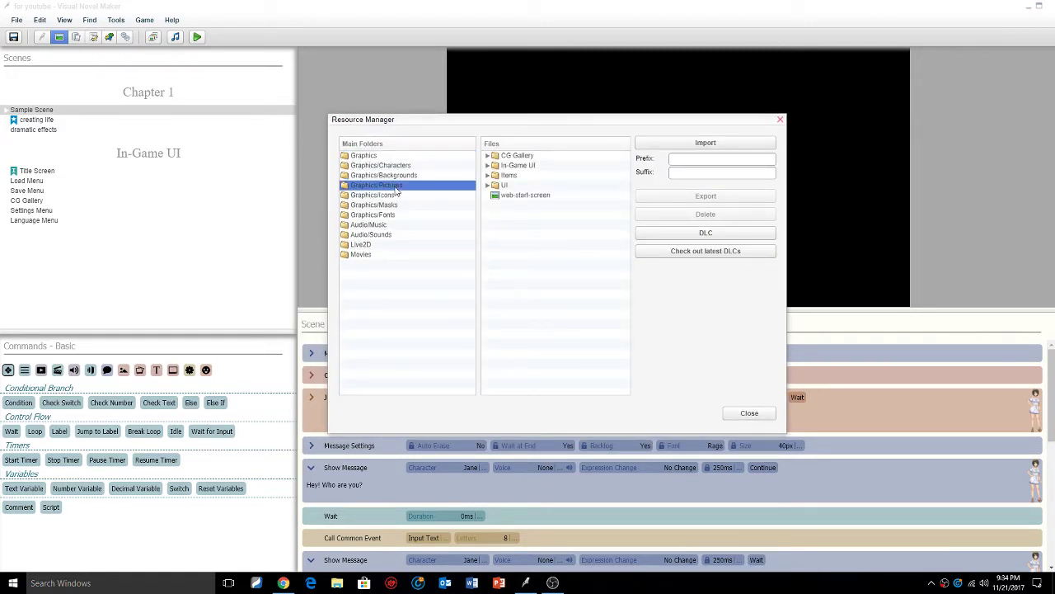
{"action": "left_click", "coordinate": [706, 144]}
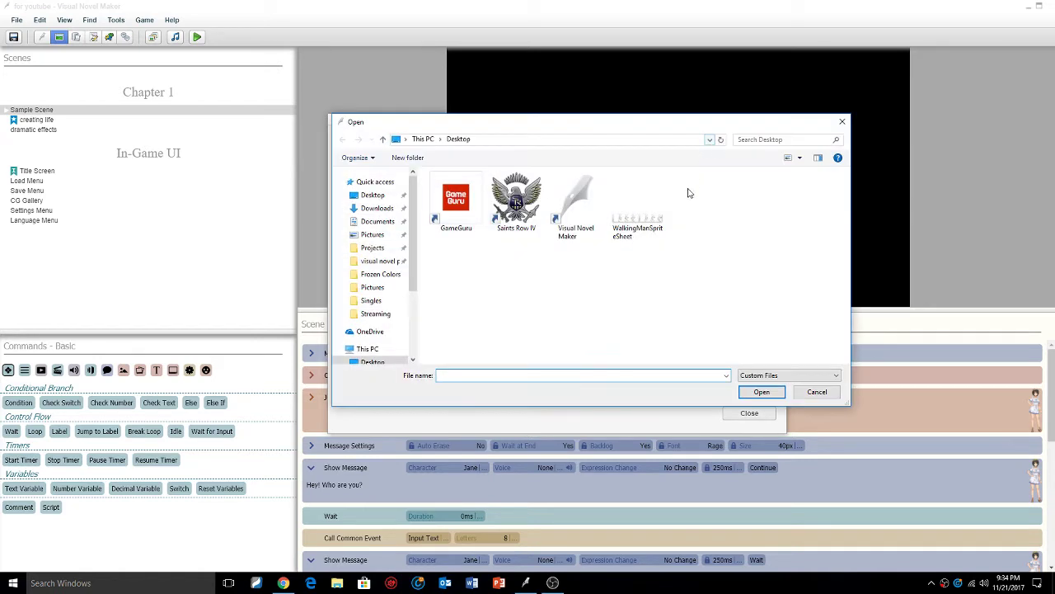
{"action": "left_click", "coordinate": [640, 241]}
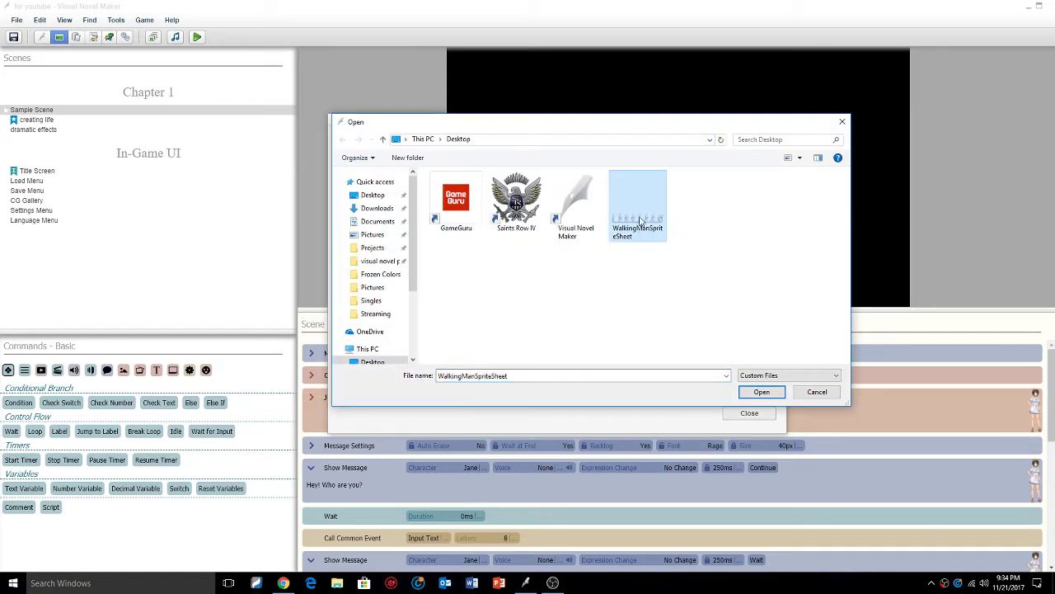
{"action": "double_click", "coordinate": [641, 221]}
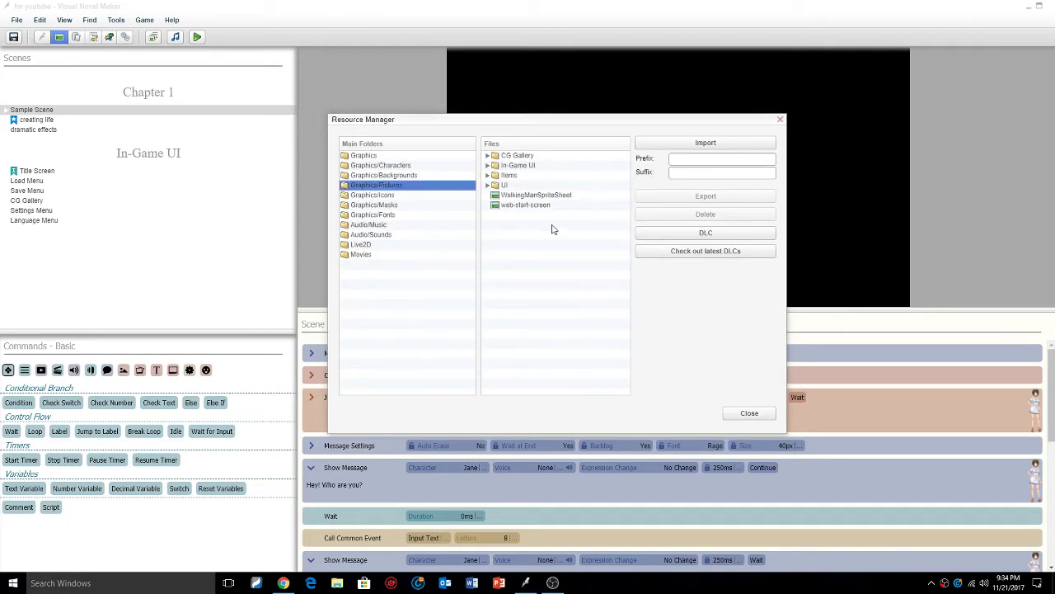
{"action": "left_click", "coordinate": [749, 415]}
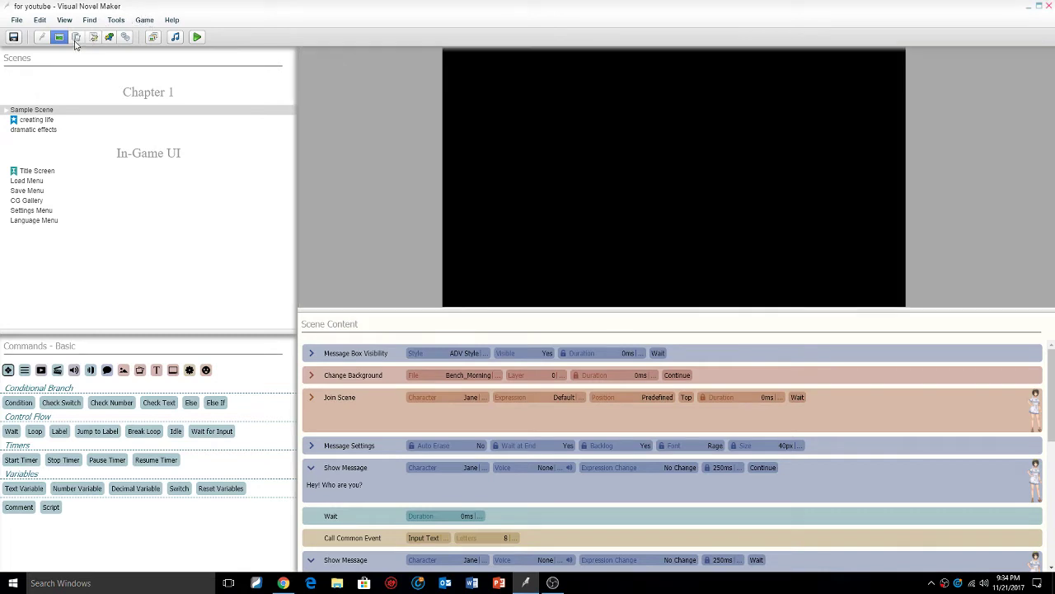
Open the Database's Animations collection and view the Message Caret animation.
{"action": "left_click", "coordinate": [76, 38]}
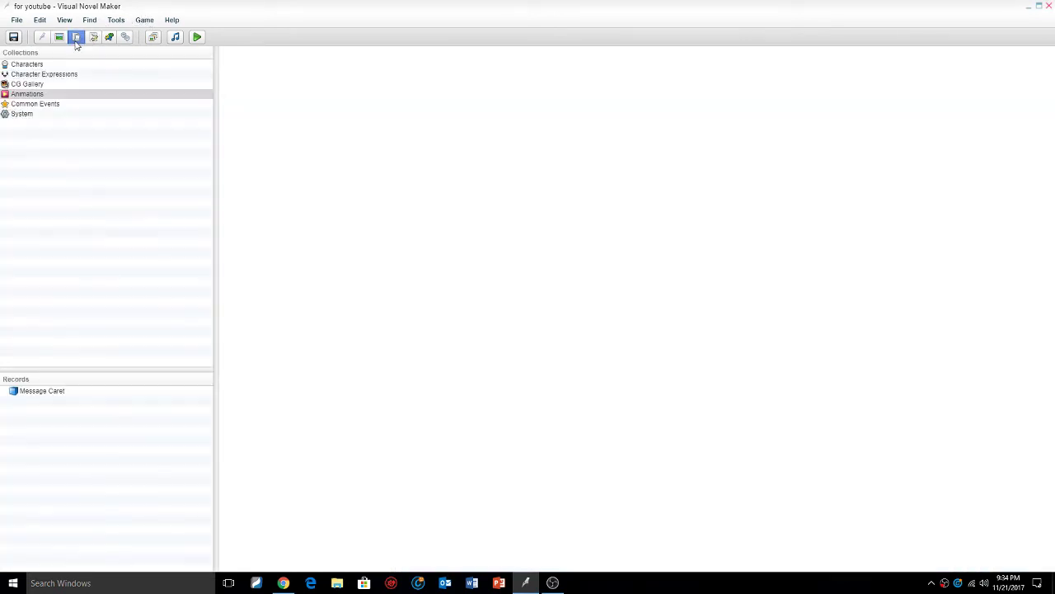
{"action": "left_click", "coordinate": [36, 97]}
{"action": "left_click", "coordinate": [51, 391]}
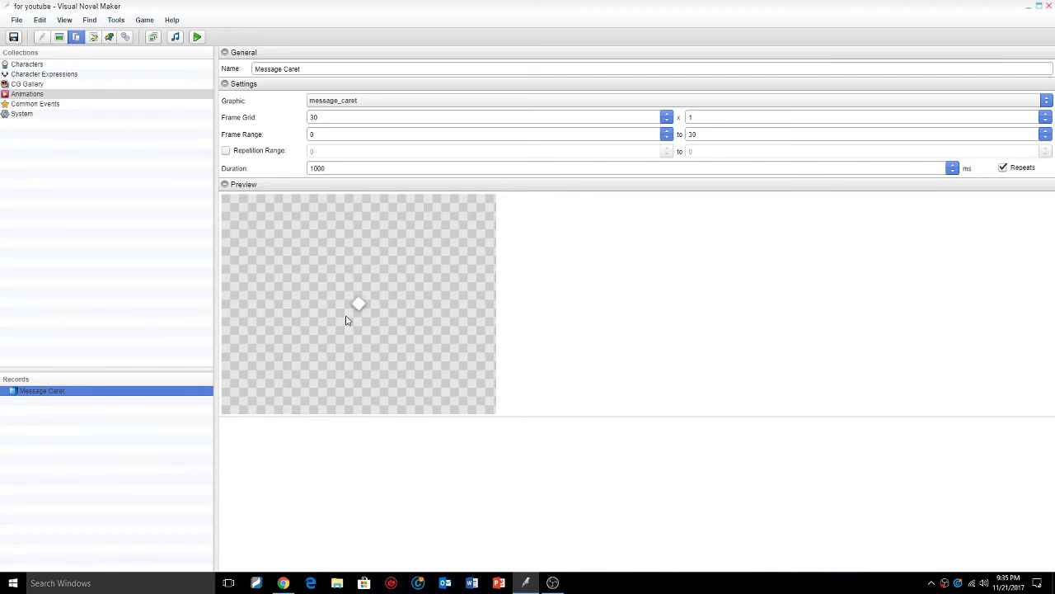
Add a new animation record and name it 'walking man of art'.
{"action": "right_click", "coordinate": [44, 388]}
{"action": "left_click", "coordinate": [83, 396]}
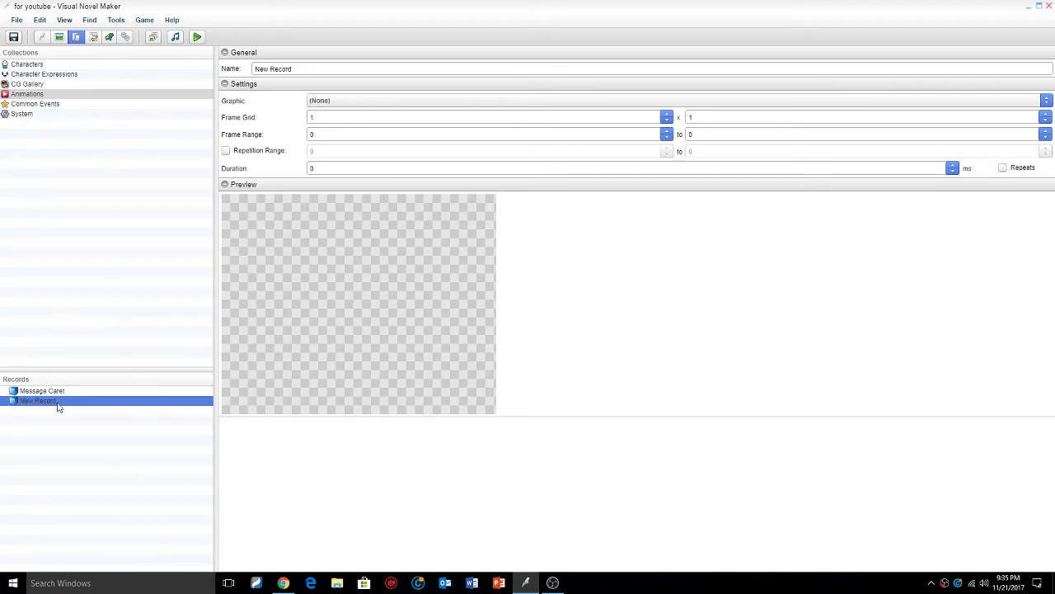
{"action": "triple_click", "coordinate": [309, 70]}
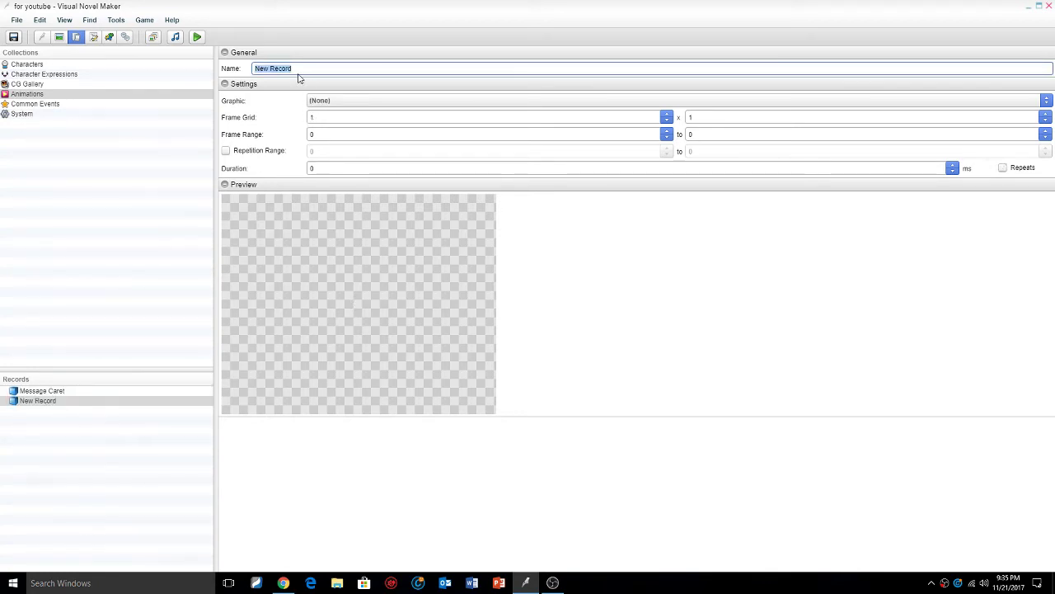
{"action": "type", "text": "walking man of art"}
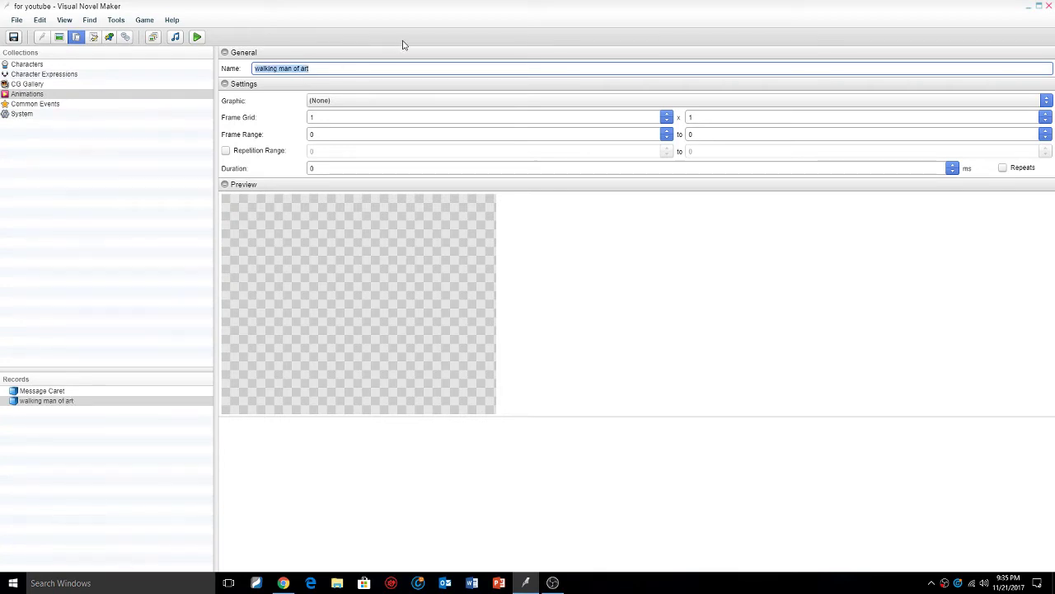
{"action": "key", "text": "ctrl+a"}
Choose WalkingManSpriteSheet as the animation's graphic in Select Graphic Resource.
{"action": "left_click", "coordinate": [351, 101]}
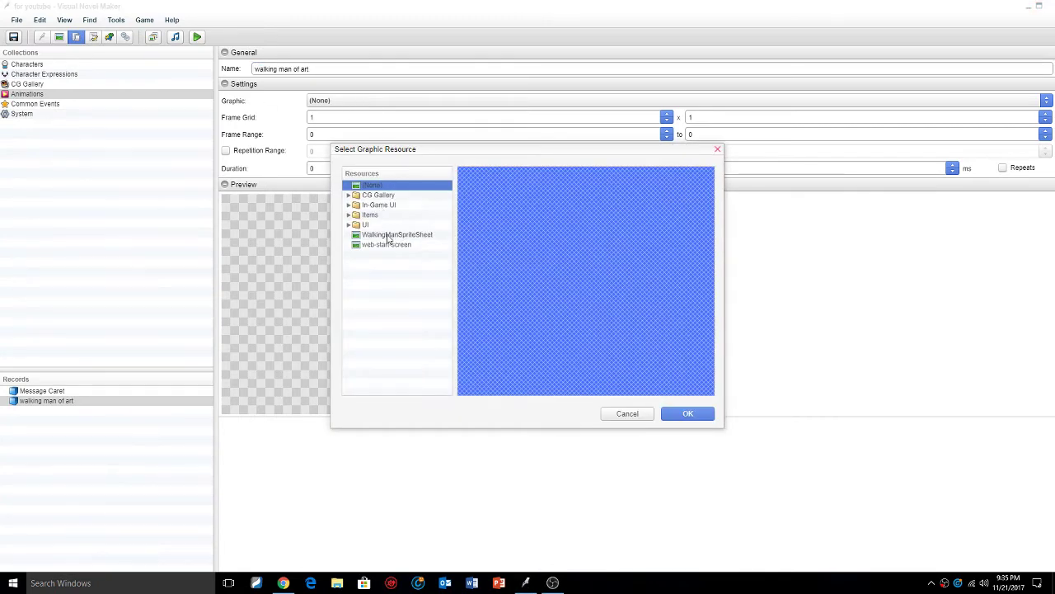
{"action": "left_click", "coordinate": [390, 237]}
{"action": "left_click", "coordinate": [688, 414]}
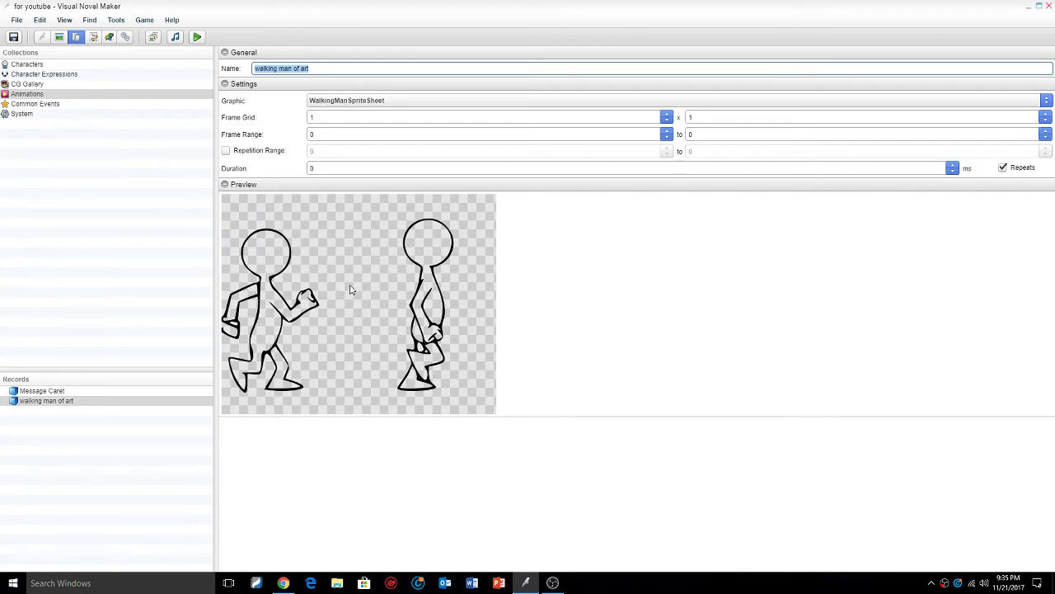
Set the Frame Grid to 8 x 1 and the Frame Range from 1 to 8.
{"action": "double_click", "coordinate": [354, 116]}
{"action": "type", "text": "8"}
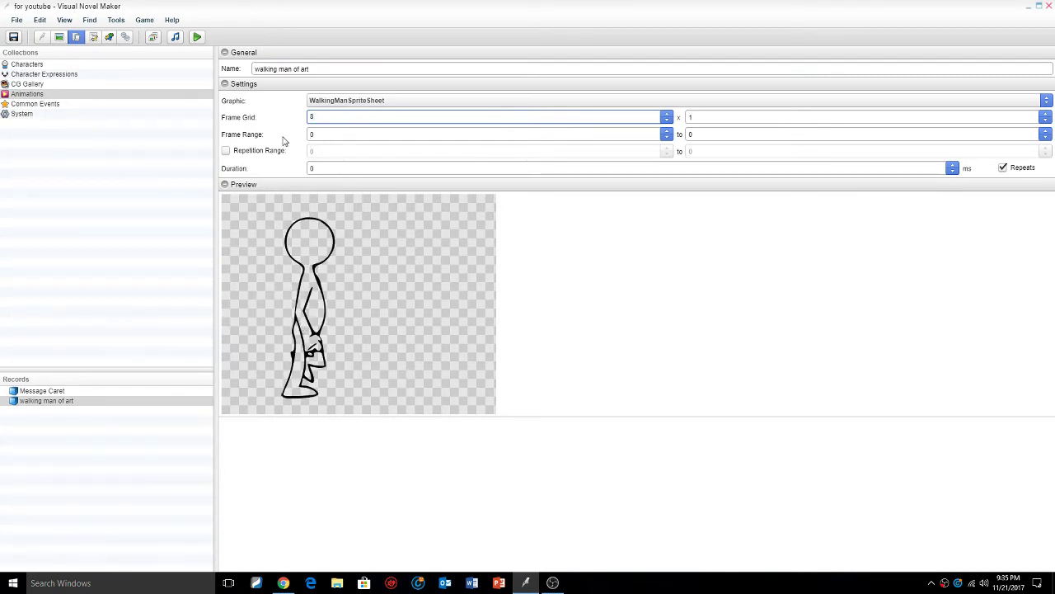
{"action": "left_click", "coordinate": [729, 133]}
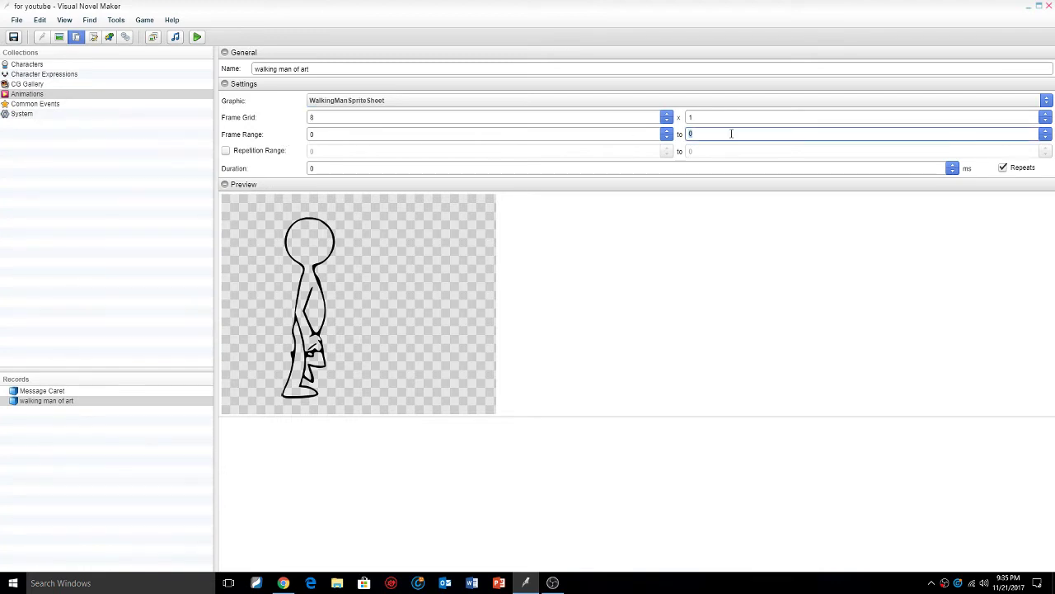
{"action": "type", "text": "8"}
{"action": "left_click", "coordinate": [706, 118]}
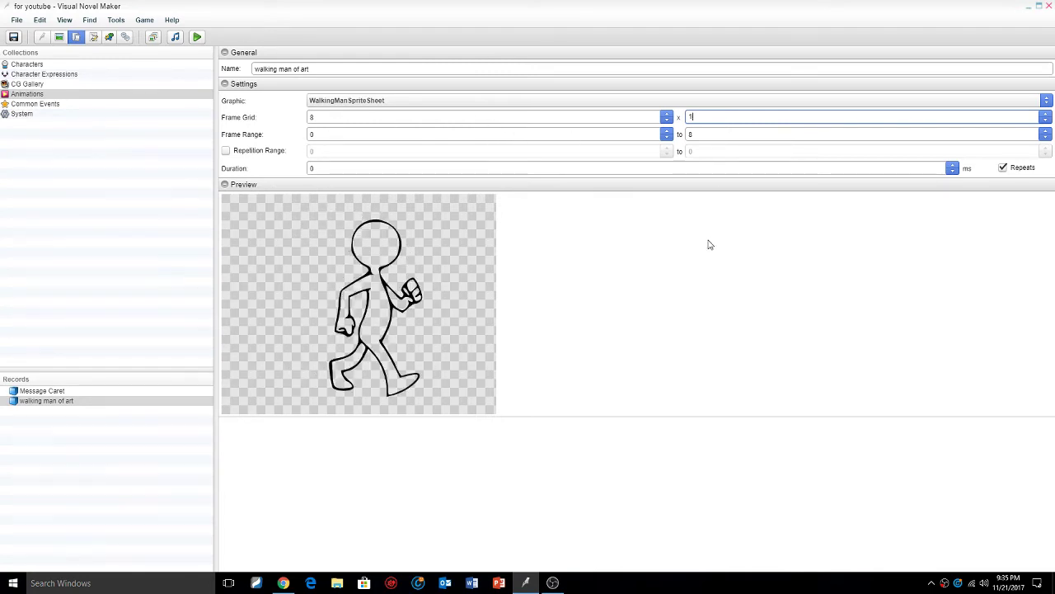
{"action": "left_click", "coordinate": [328, 169]}
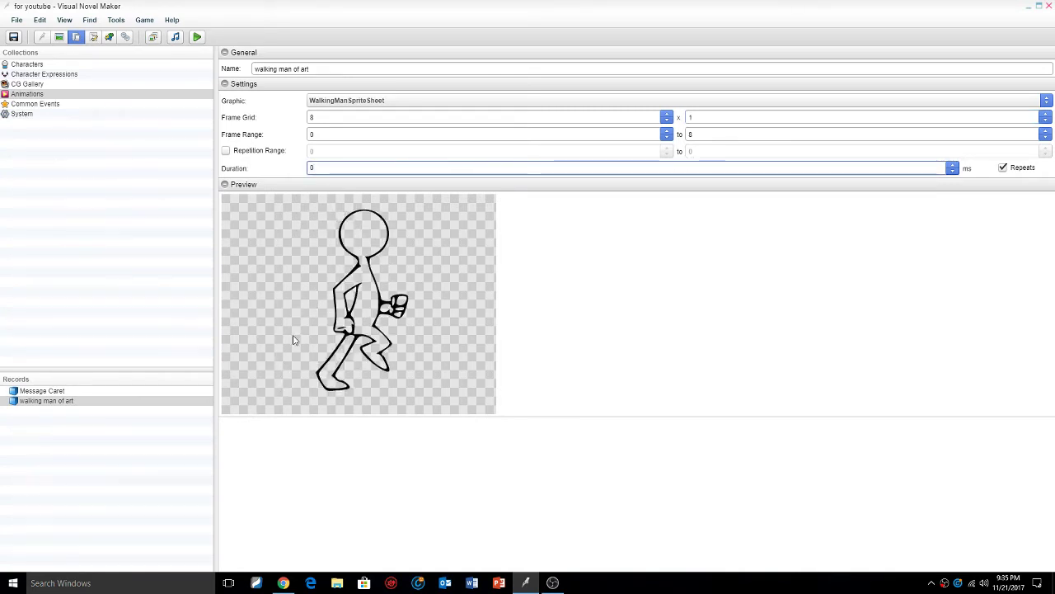
{"action": "left_click", "coordinate": [320, 135]}
{"action": "key", "text": "BackSpace"}
{"action": "type", "text": "1"}
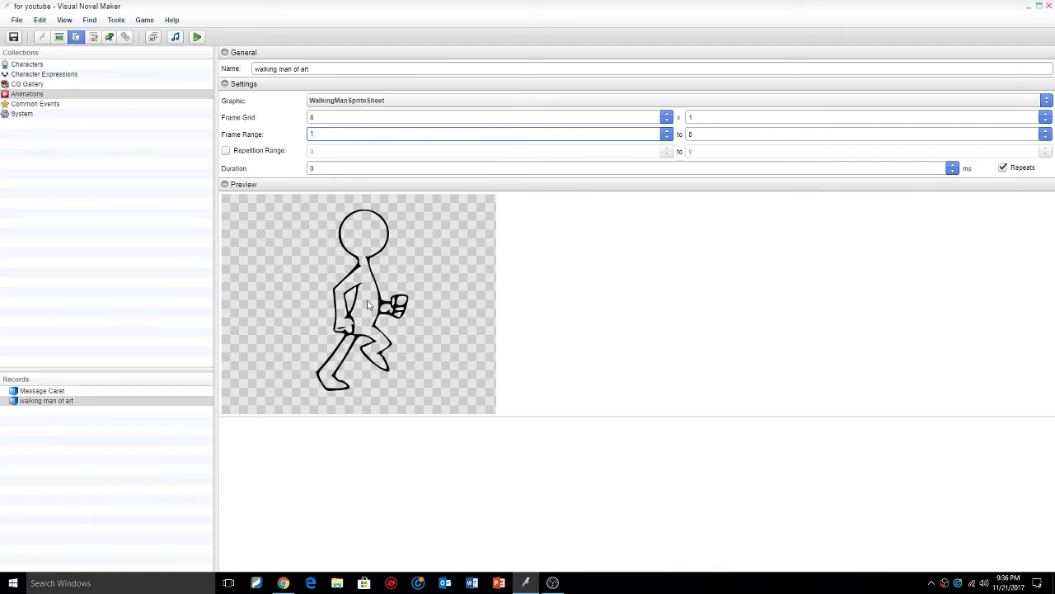
Try Duration values of 2000, 700 and 800, then clear the field.
{"action": "left_click", "coordinate": [340, 168]}
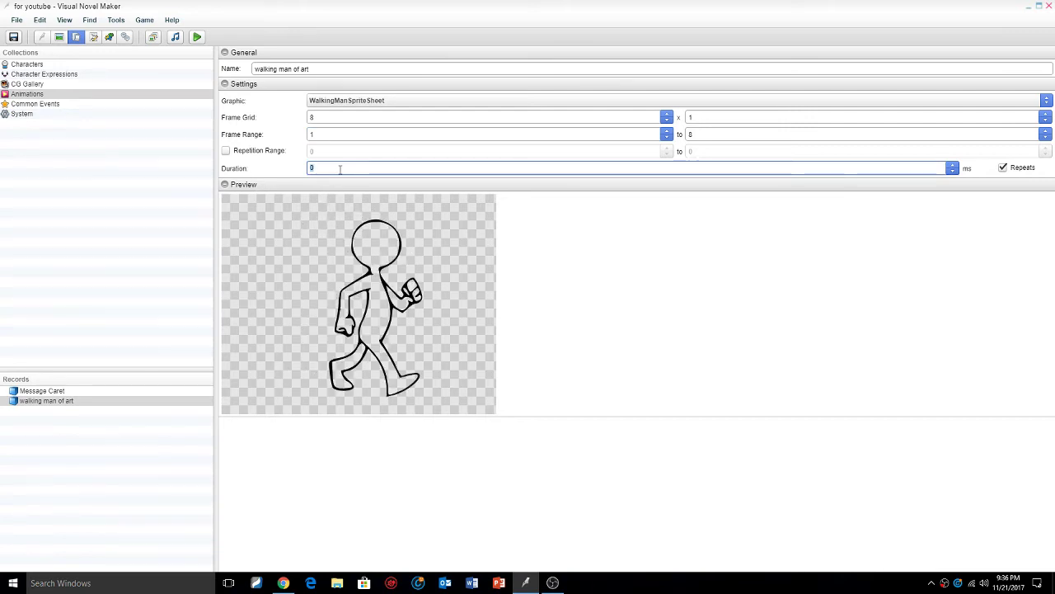
{"action": "type", "text": "900"}
{"action": "type", "text": "2000"}
{"action": "double_click", "coordinate": [365, 168]}
{"action": "type", "text": "700"}
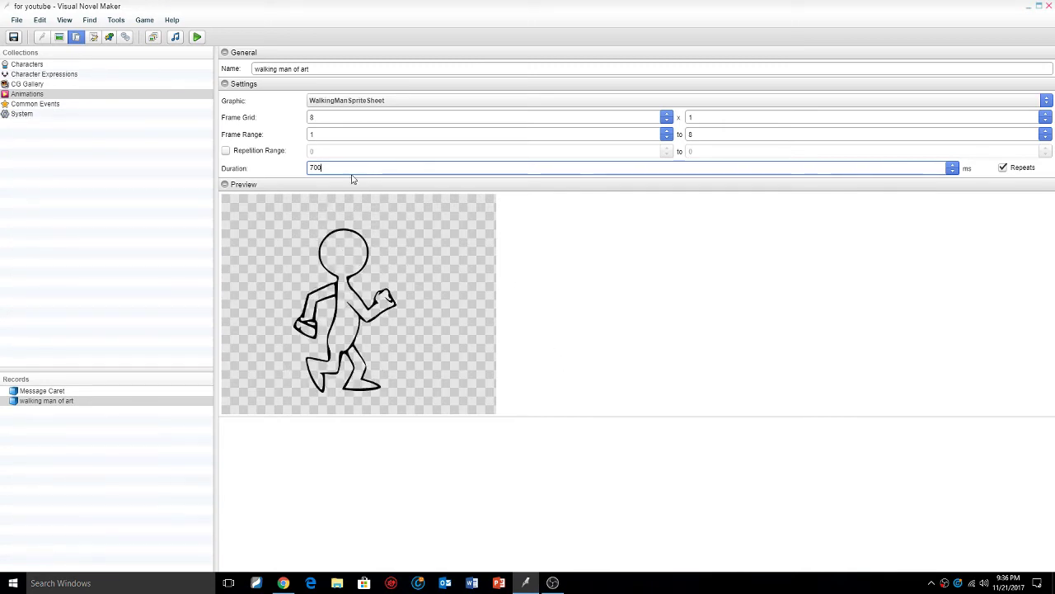
{"action": "double_click", "coordinate": [351, 168]}
{"action": "type", "text": "8"}
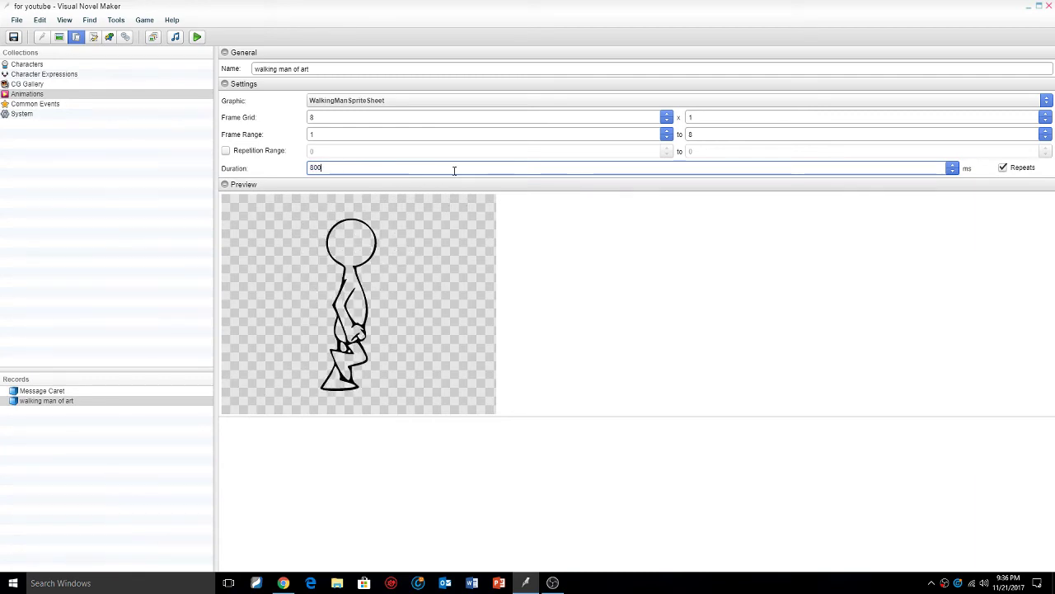
{"action": "key", "text": "BackSpace"}
{"action": "key", "text": "BackSpace"}
{"action": "key", "text": "BackSpace"}
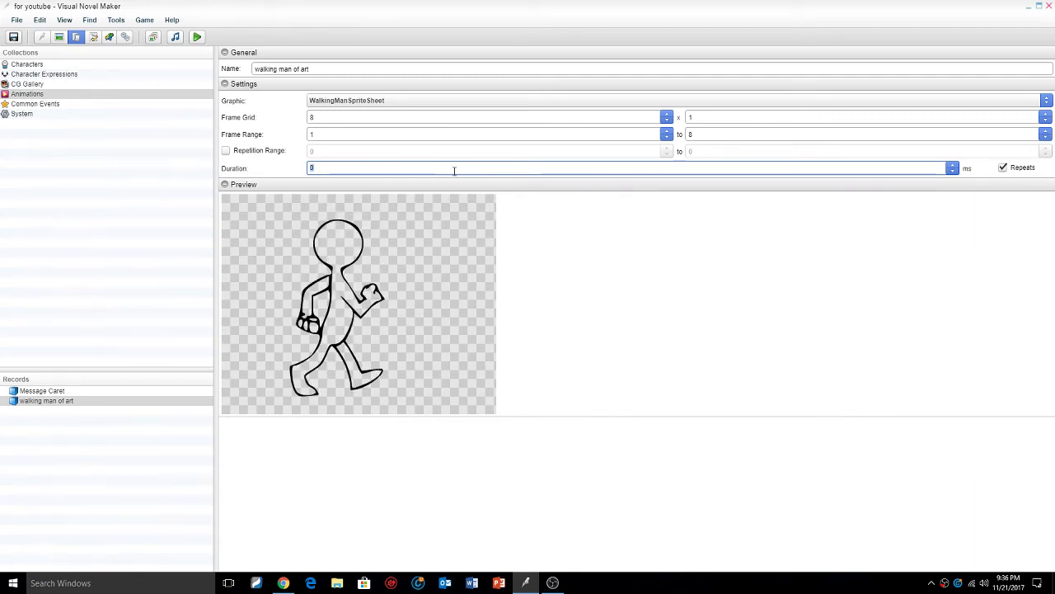
Enter a Duration of 2 ms and save the animation record.
{"action": "left_click", "coordinate": [454, 171]}
{"action": "double_click", "coordinate": [355, 167]}
{"action": "type", "text": "1"}
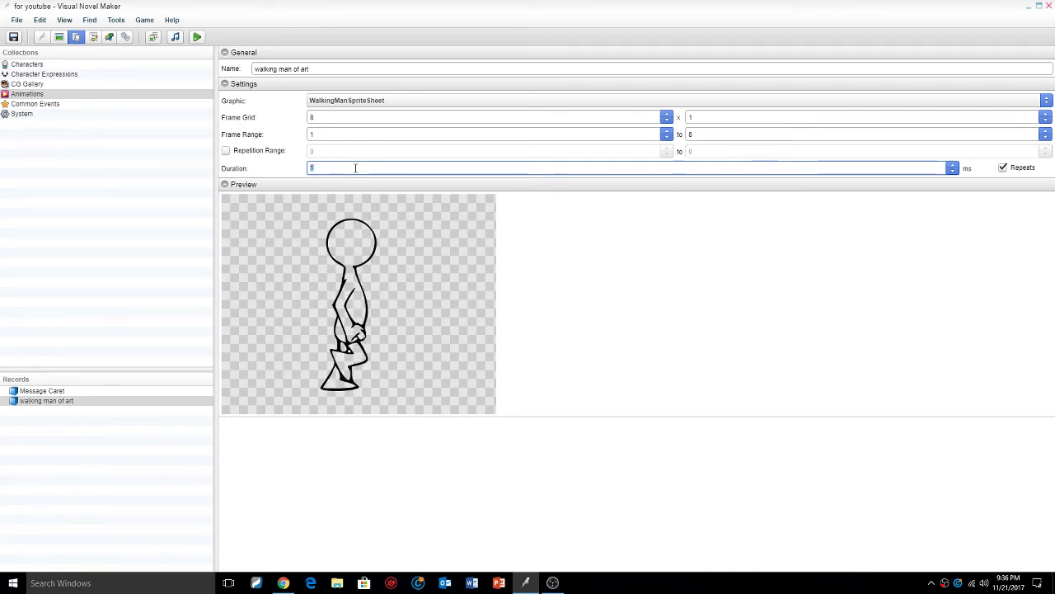
{"action": "left_click", "coordinate": [356, 167]}
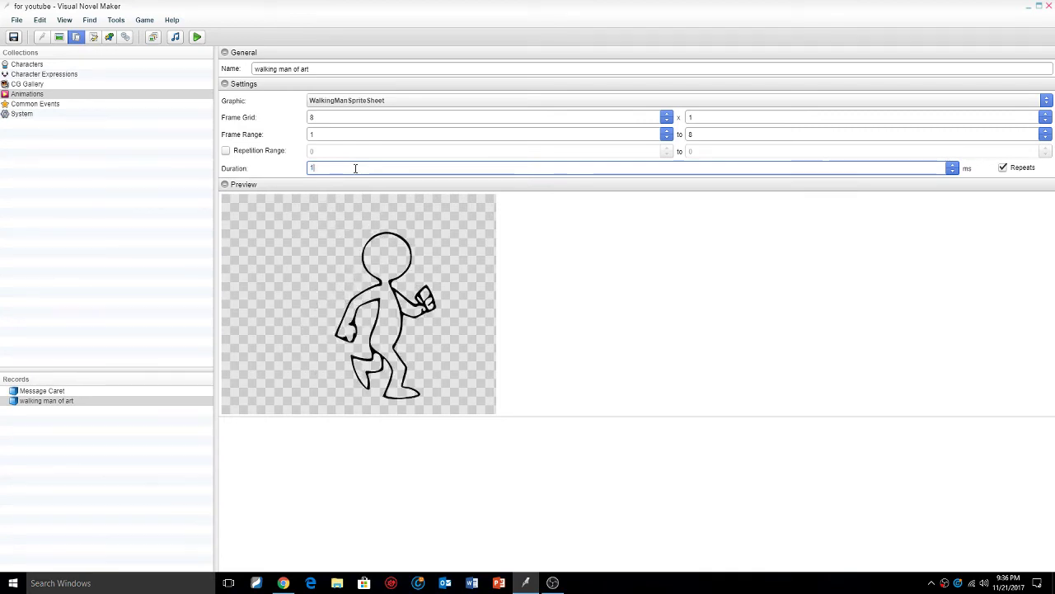
{"action": "double_click", "coordinate": [355, 168]}
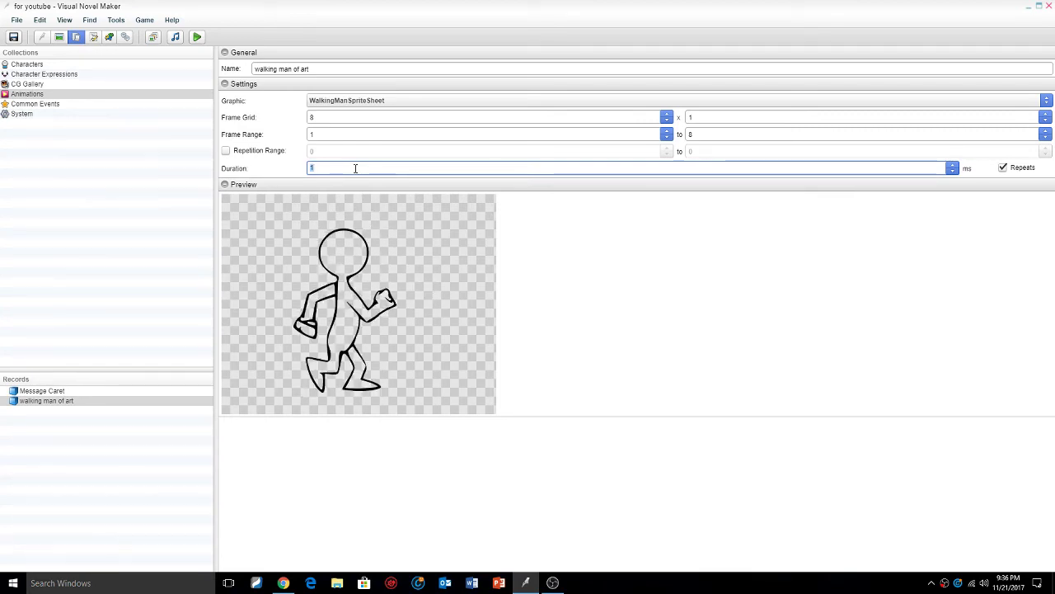
{"action": "type", "text": "2"}
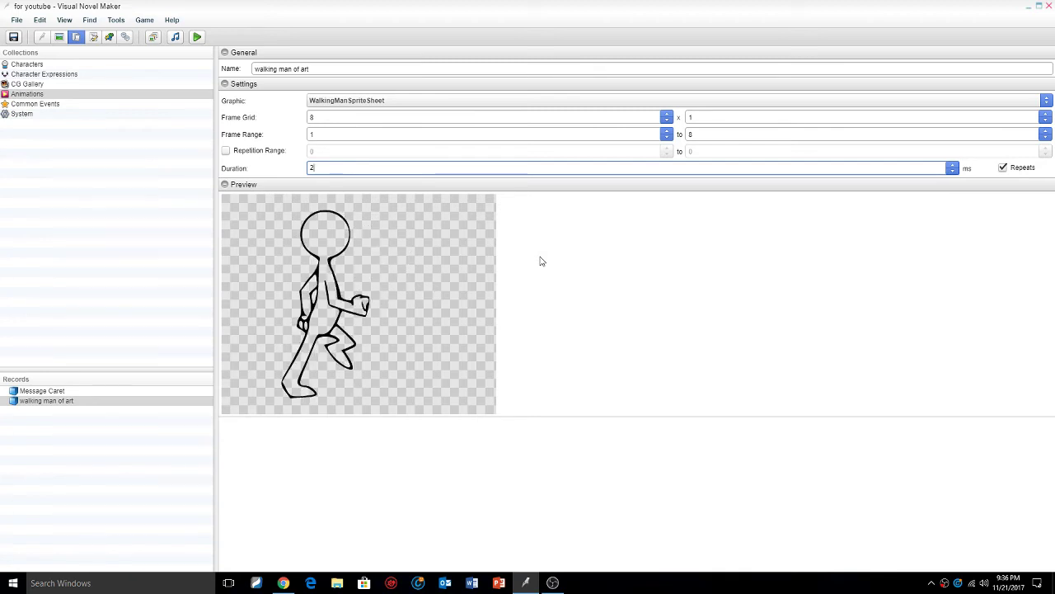
{"action": "key", "text": "ctrl+s"}
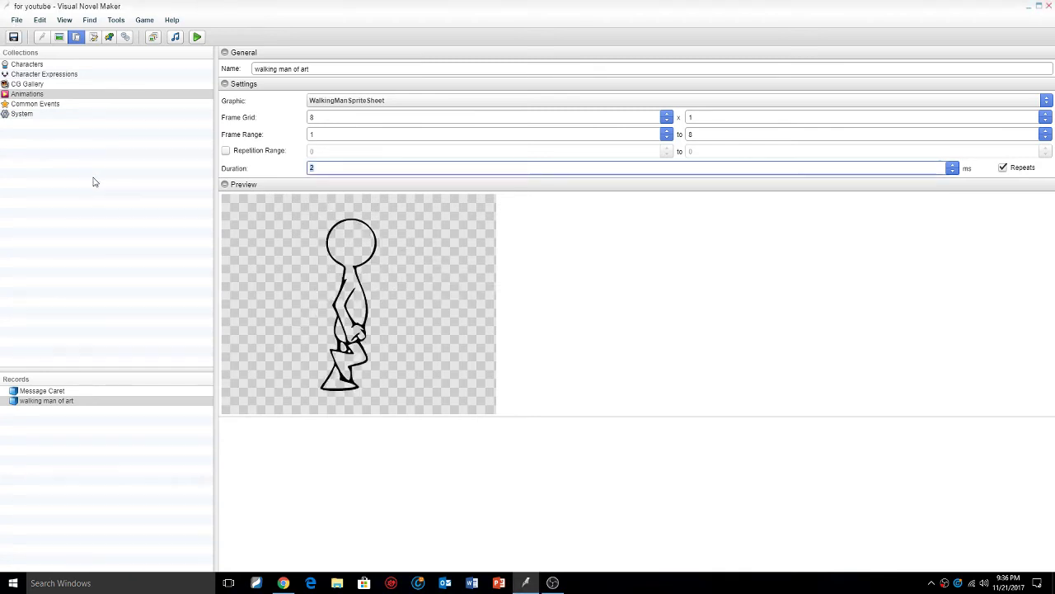
Preview the Sample Scene's commands and open Change Background's image picker.
{"action": "left_click", "coordinate": [59, 36]}
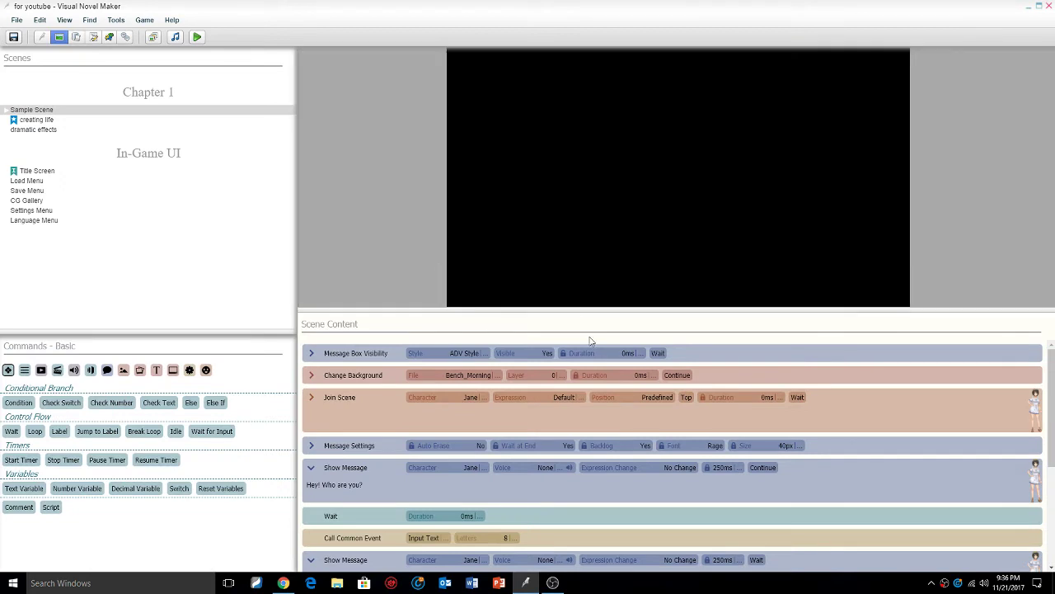
{"action": "left_click", "coordinate": [357, 354]}
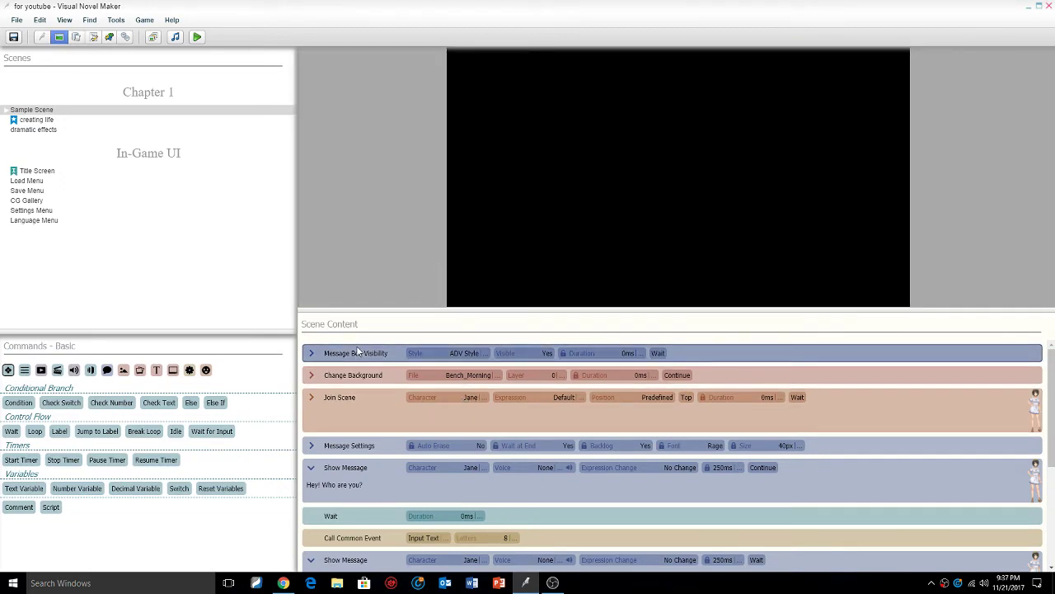
{"action": "left_click", "coordinate": [383, 398]}
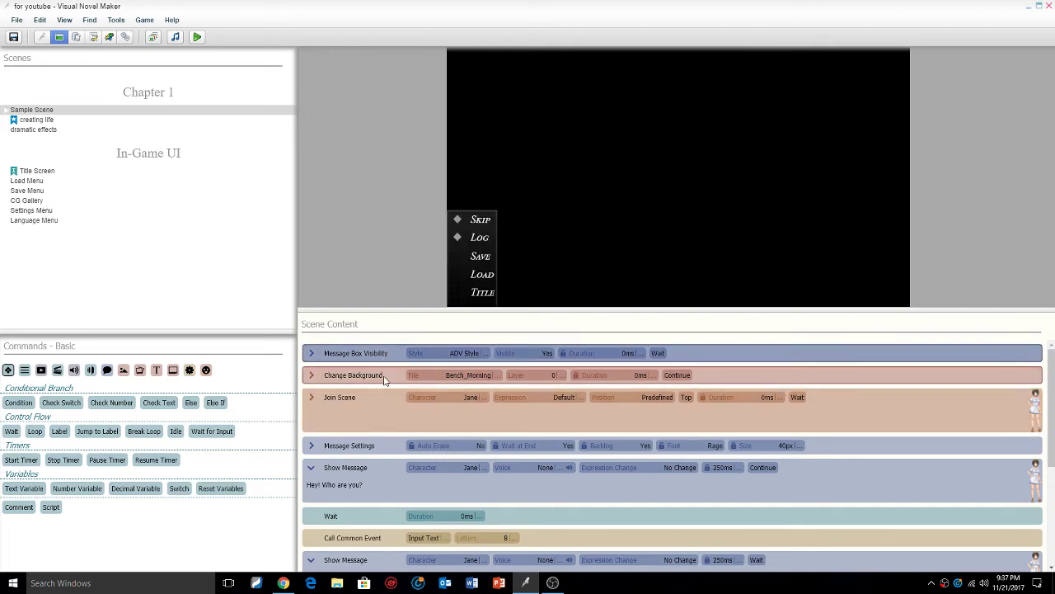
{"action": "left_click", "coordinate": [381, 400]}
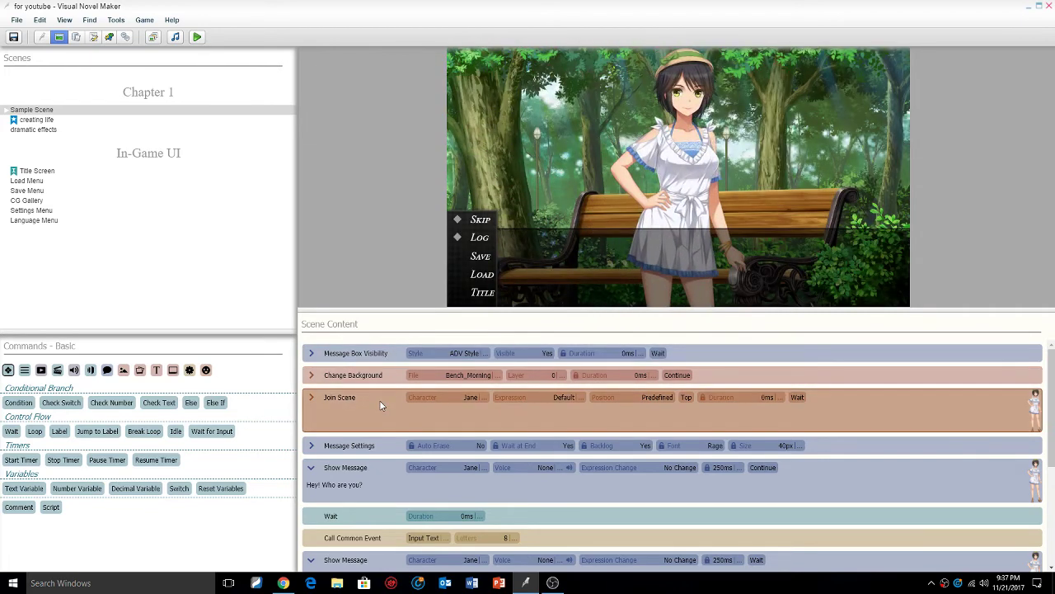
{"action": "left_click", "coordinate": [381, 444]}
{"action": "left_click", "coordinate": [383, 471]}
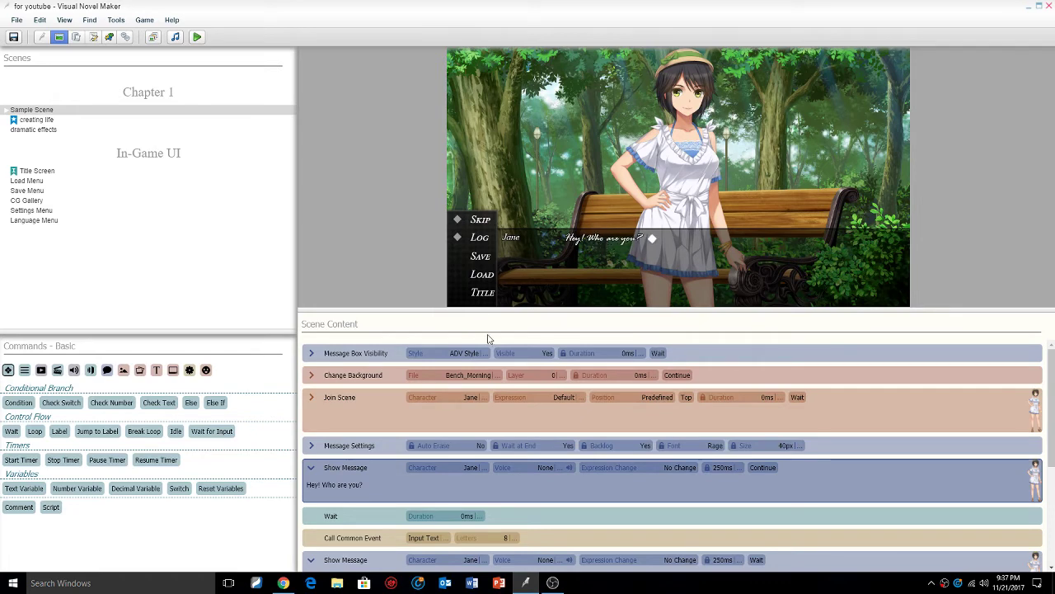
{"action": "left_click", "coordinate": [454, 377]}
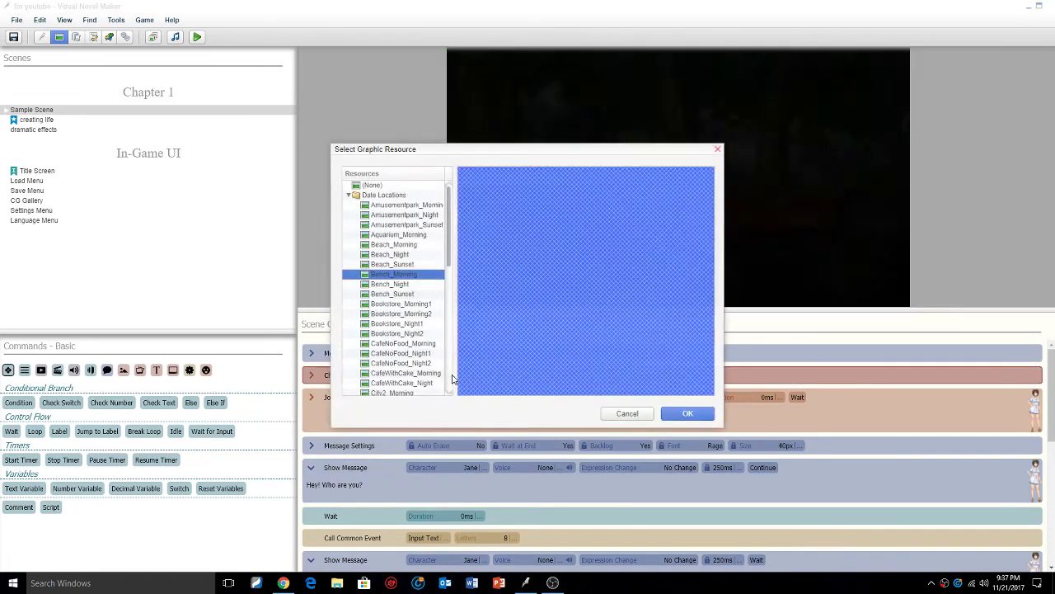
Browse the Date Locations backgrounds: beach, bench, city, shopping mall and theater.
{"action": "left_click", "coordinate": [396, 205]}
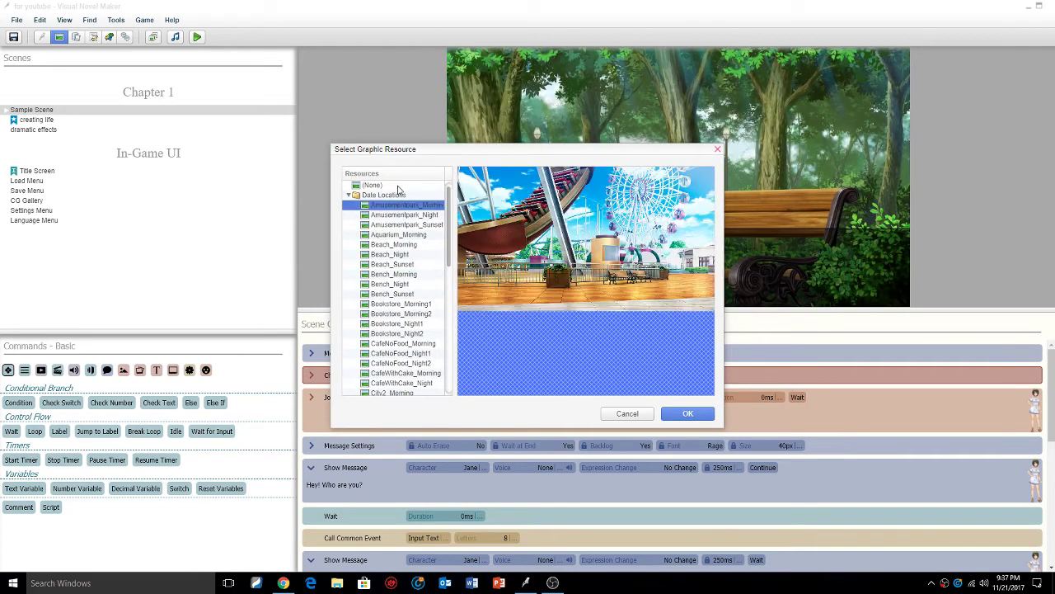
{"action": "left_click", "coordinate": [398, 235]}
{"action": "left_click", "coordinate": [401, 254]}
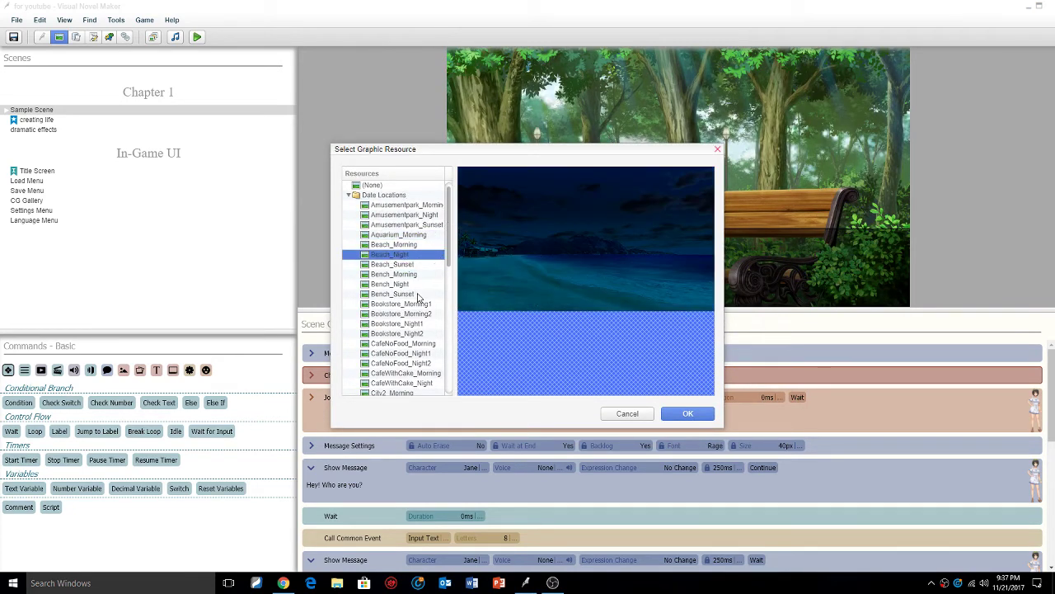
{"action": "left_click", "coordinate": [417, 294]}
{"action": "scroll", "coordinate": [417, 297], "scroll_direction": "down", "scroll_amount": 5}
{"action": "left_click", "coordinate": [418, 290]}
{"action": "scroll", "coordinate": [396, 272], "scroll_direction": "up", "scroll_amount": 3}
{"action": "scroll", "coordinate": [373, 292], "scroll_direction": "up", "scroll_amount": 2}
{"action": "scroll", "coordinate": [372, 292], "scroll_direction": "down", "scroll_amount": 10}
{"action": "left_click", "coordinate": [386, 293]}
{"action": "left_click", "coordinate": [393, 252]}
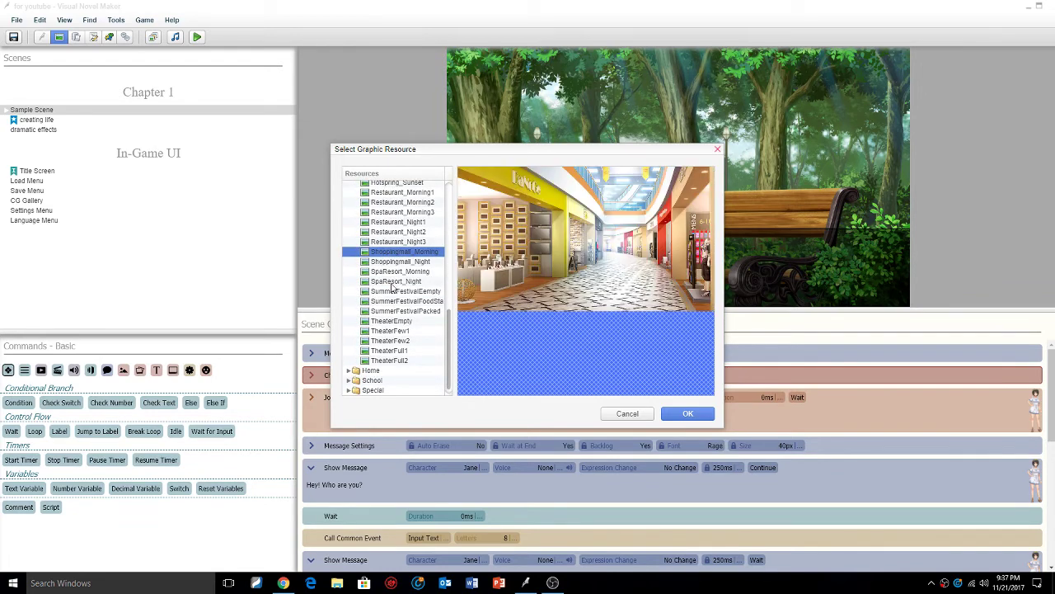
{"action": "left_click", "coordinate": [394, 281]}
{"action": "left_click", "coordinate": [389, 340]}
{"action": "scroll", "coordinate": [385, 303], "scroll_direction": "up", "scroll_amount": 10}
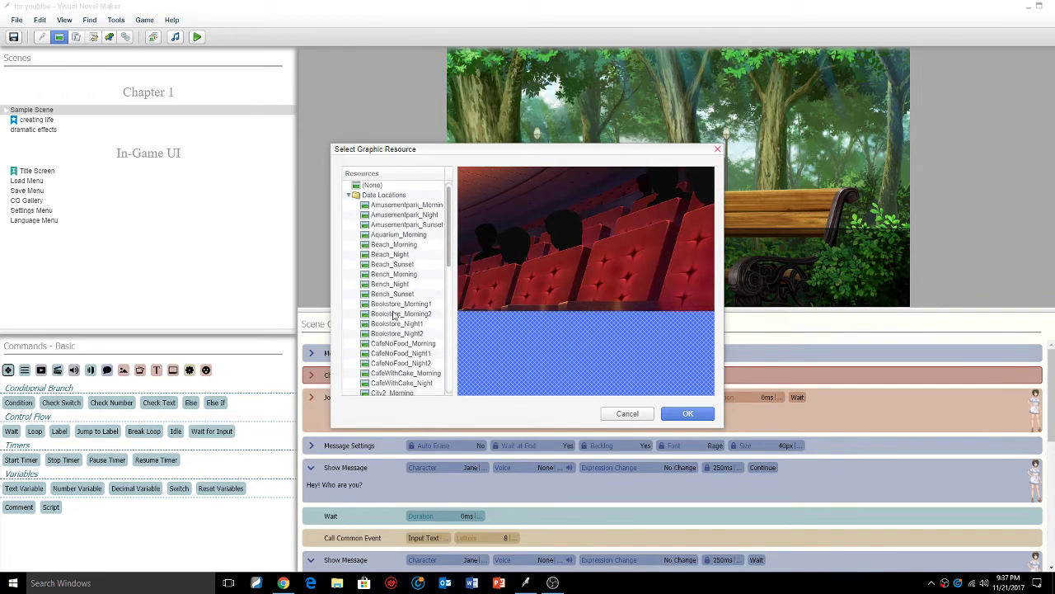
Preview the Special backgrounds and confirm Background_picture1.
{"action": "left_click", "coordinate": [349, 196]}
{"action": "left_click", "coordinate": [357, 224]}
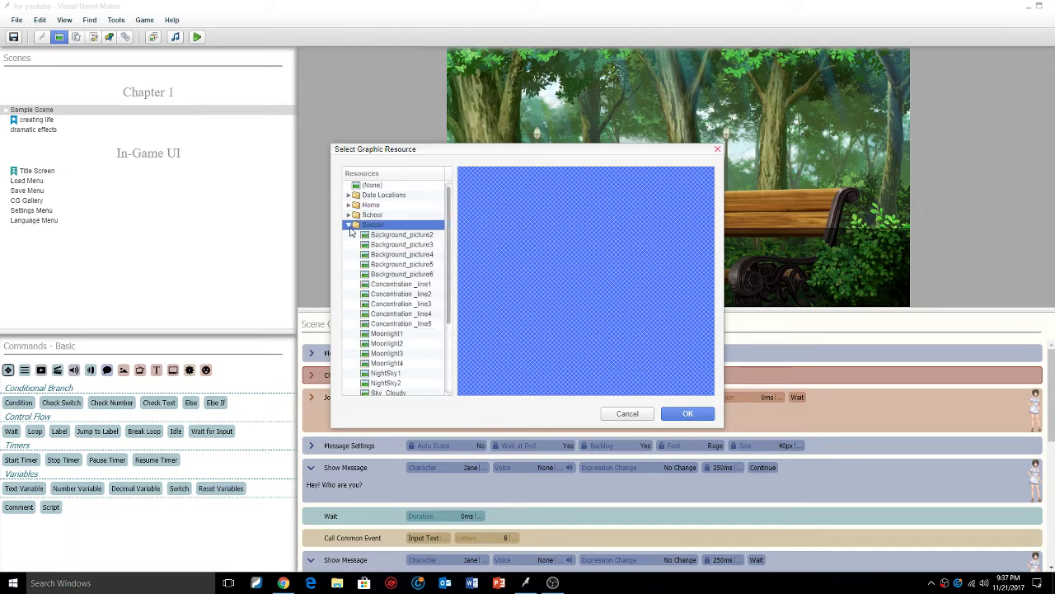
{"action": "left_click", "coordinate": [396, 235]}
{"action": "left_click", "coordinate": [396, 275]}
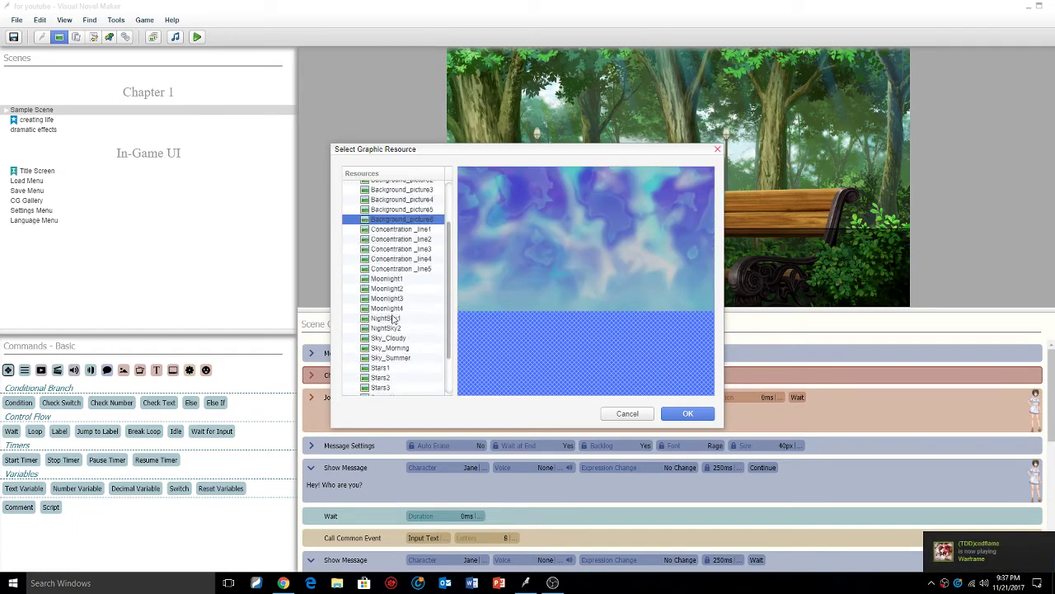
{"action": "left_click", "coordinate": [394, 319]}
{"action": "scroll", "coordinate": [404, 338], "scroll_direction": "down", "scroll_amount": 2}
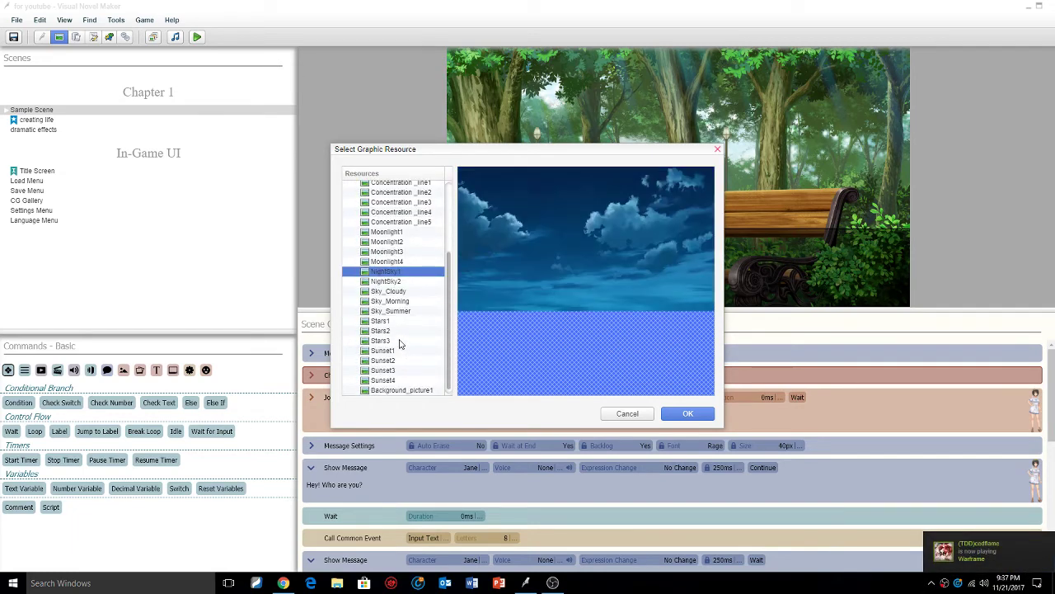
{"action": "left_click", "coordinate": [399, 341]}
{"action": "left_click", "coordinate": [395, 371]}
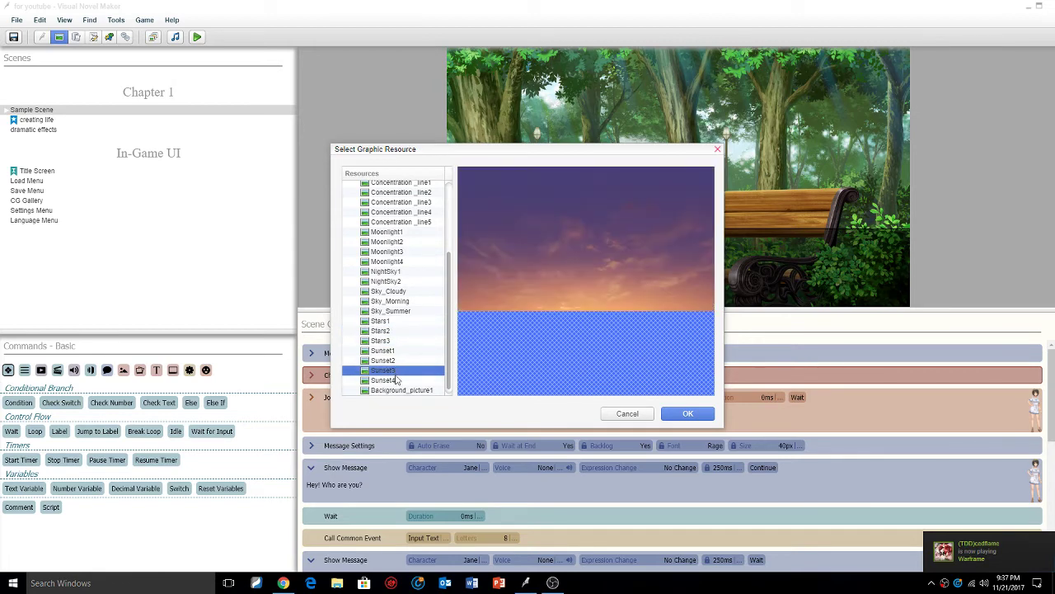
{"action": "left_click", "coordinate": [398, 391]}
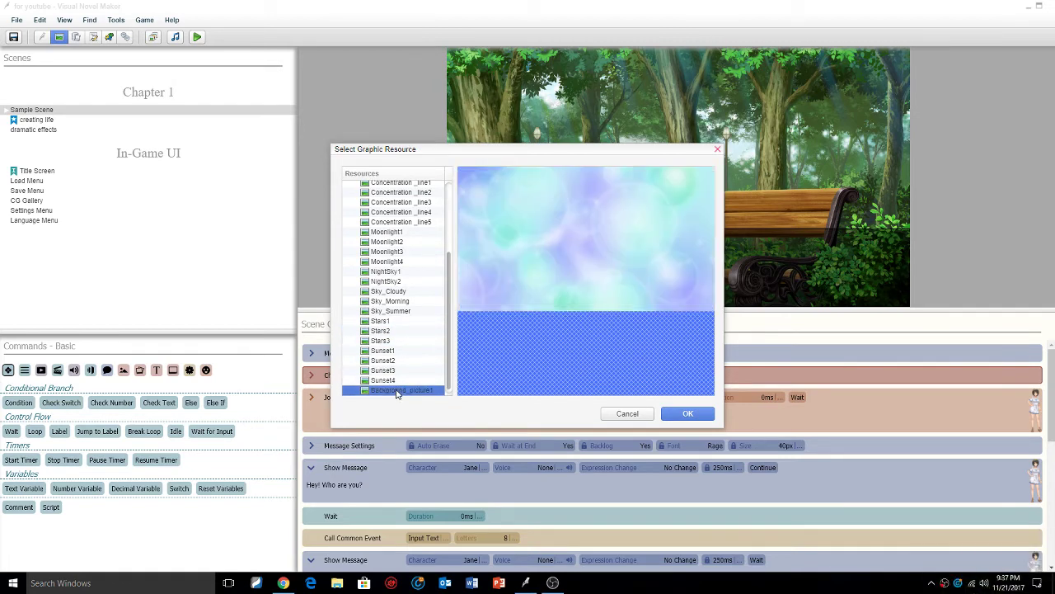
{"action": "left_click", "coordinate": [712, 419]}
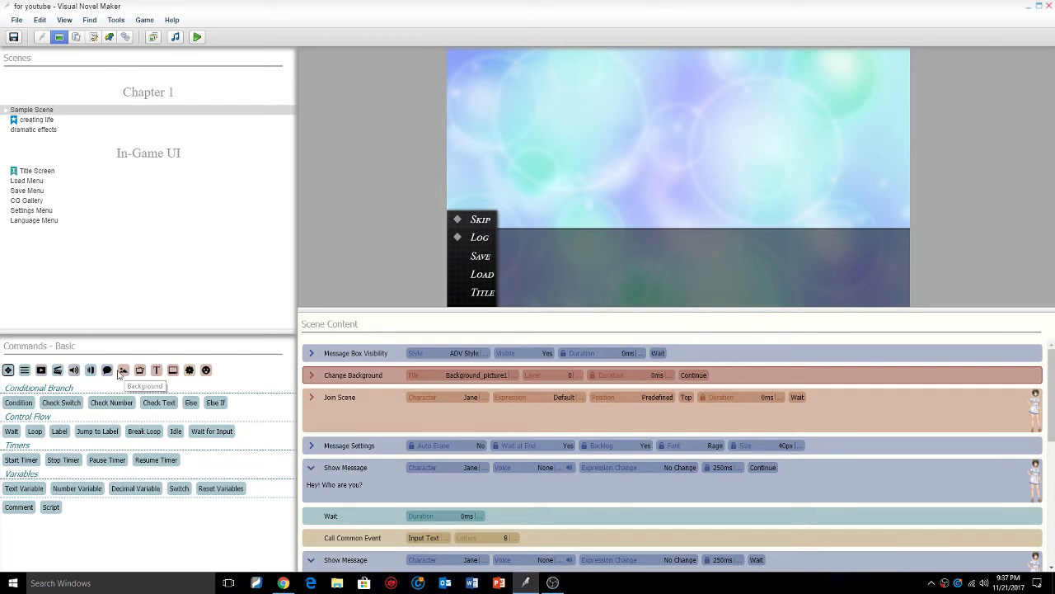
Insert a Show Animation command via 'showanima' and move it below Message Settings.
{"action": "left_click", "coordinate": [172, 370]}
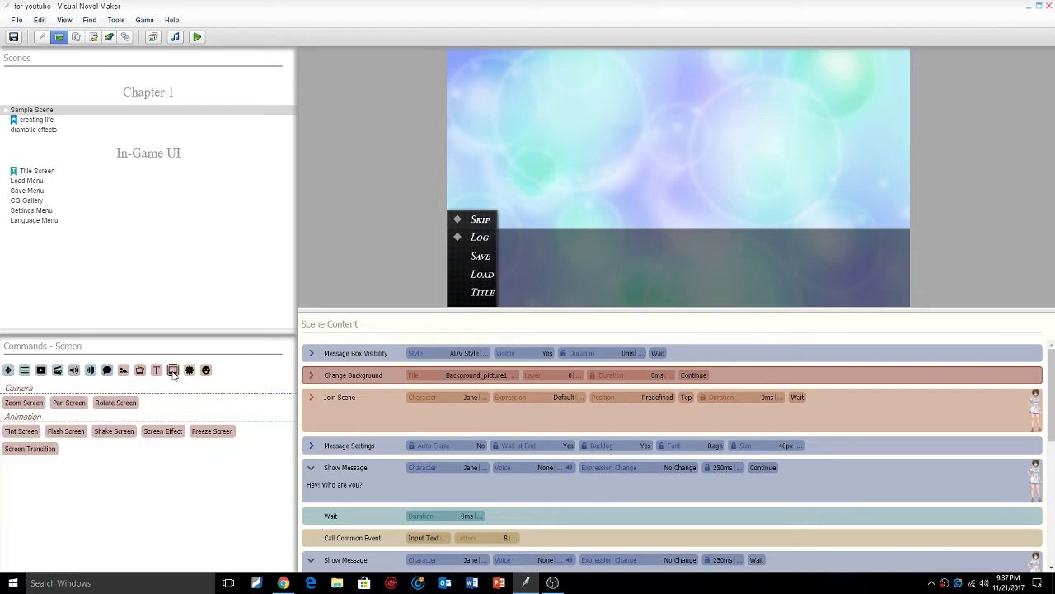
{"action": "left_click", "coordinate": [157, 370]}
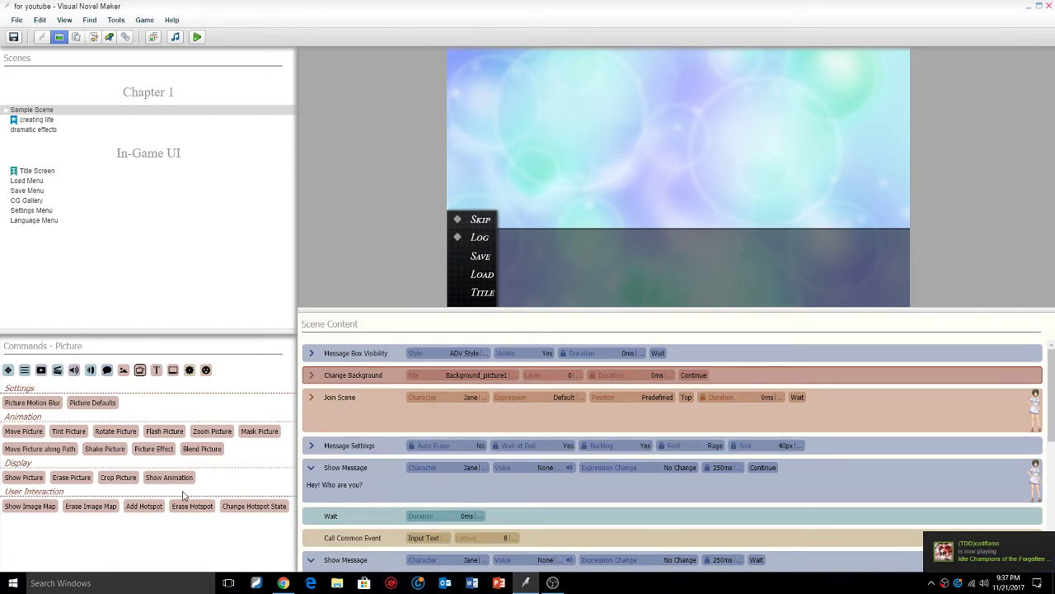
{"action": "type", "text": "s"}
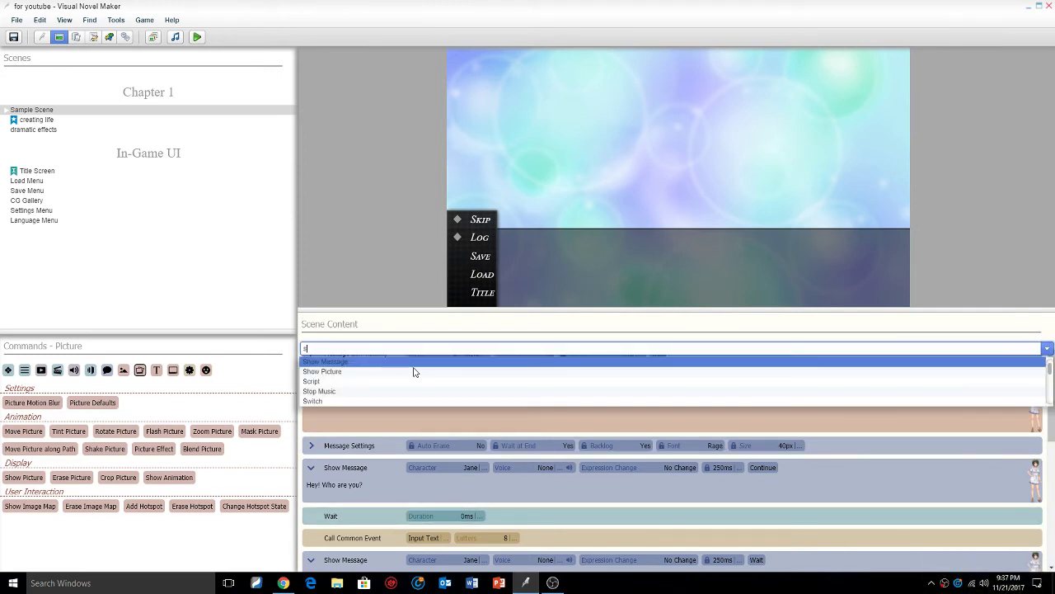
{"action": "type", "text": "howanima"}
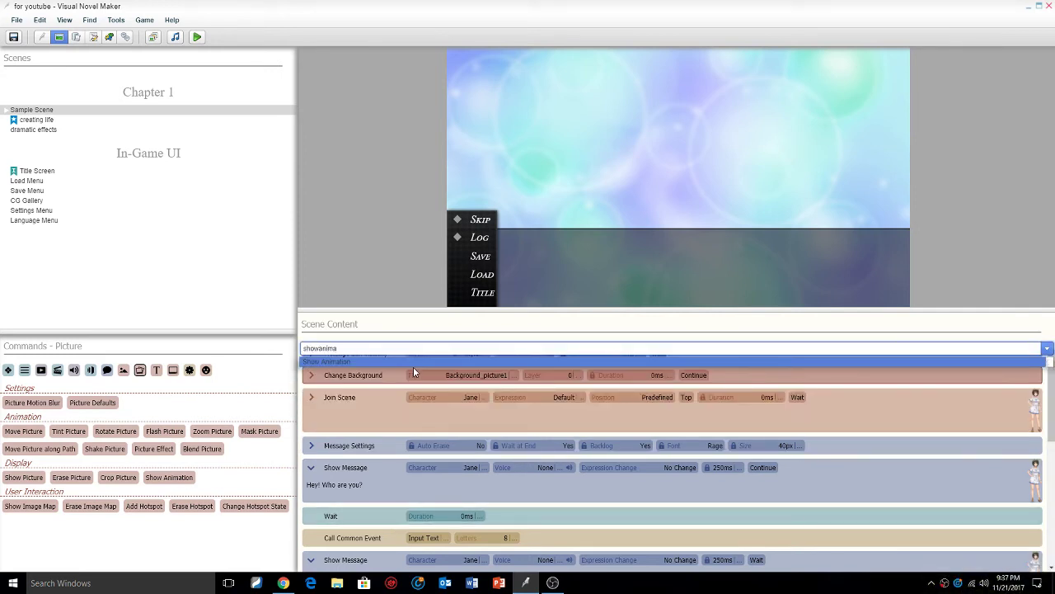
{"action": "key", "text": "Return"}
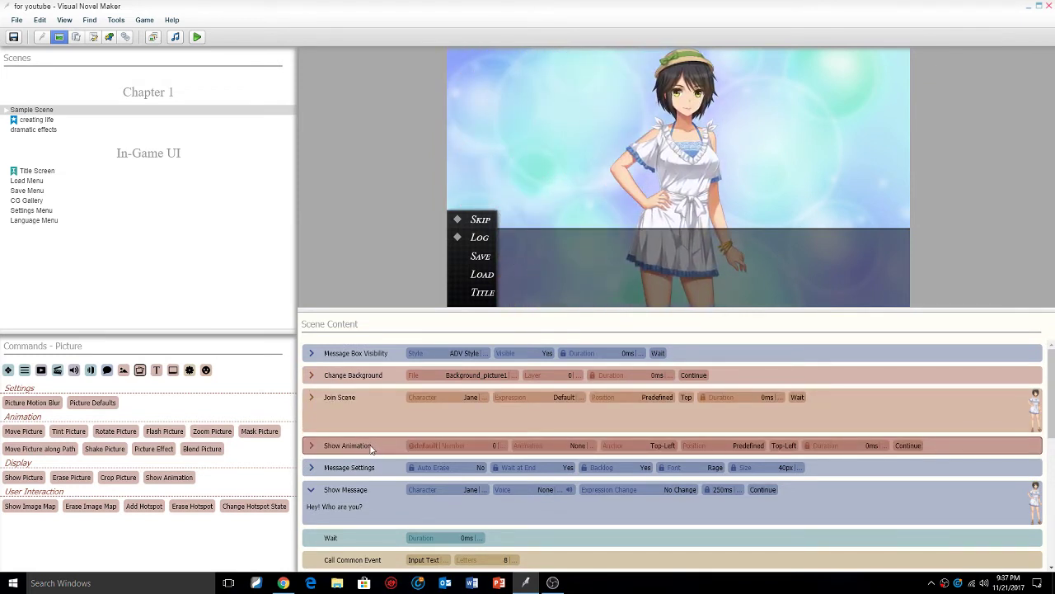
{"action": "left_click_drag", "start_coordinate": [367, 459], "coordinate": [363, 473]}
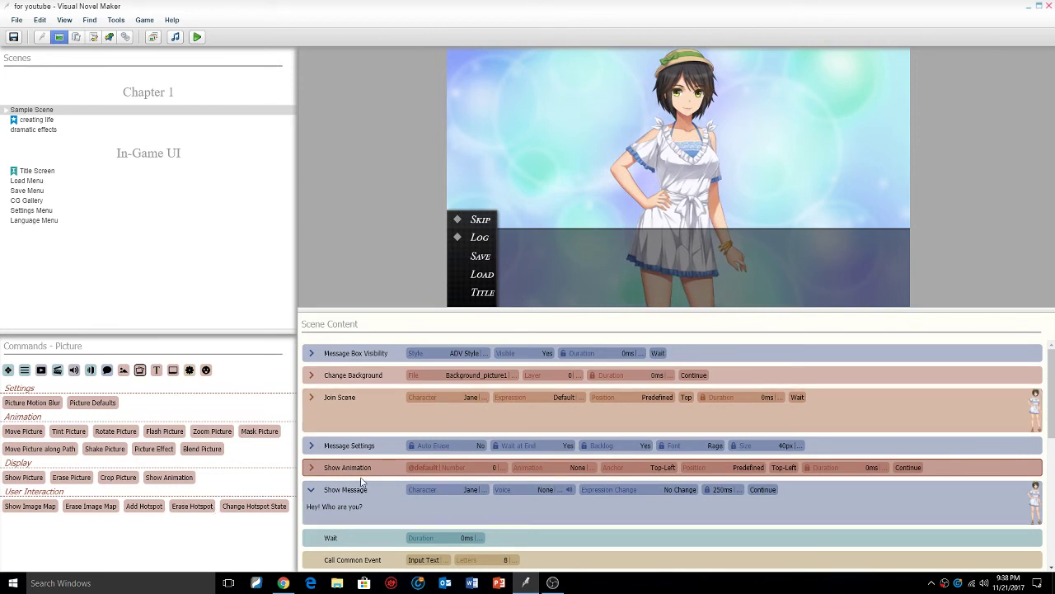
Set Show Animation to walking man of art, Center anchor, Direct position, 500 ms duration.
{"action": "left_click", "coordinate": [311, 467]}
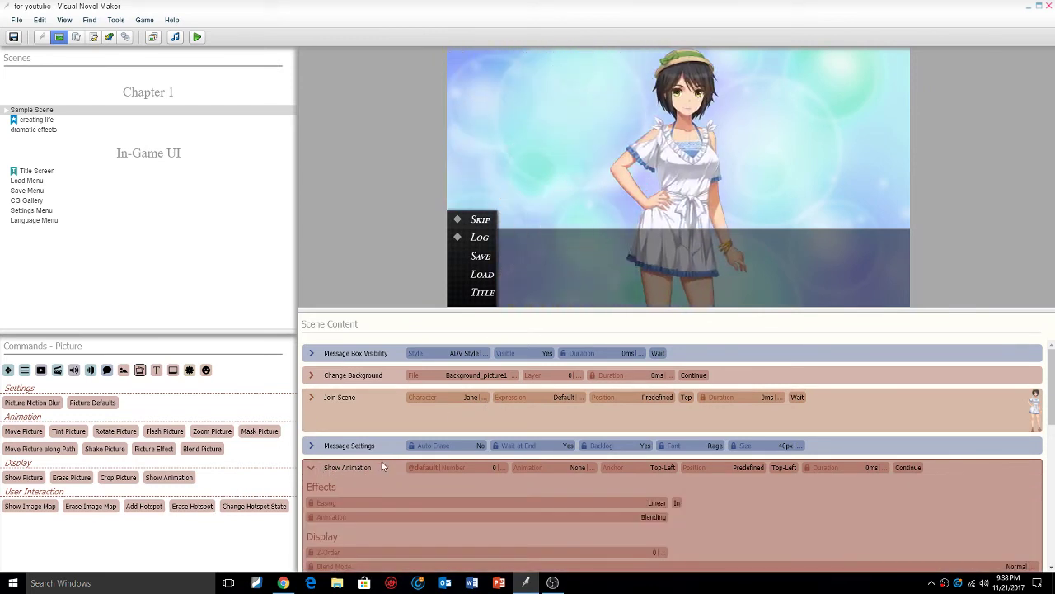
{"action": "left_click", "coordinate": [567, 467]}
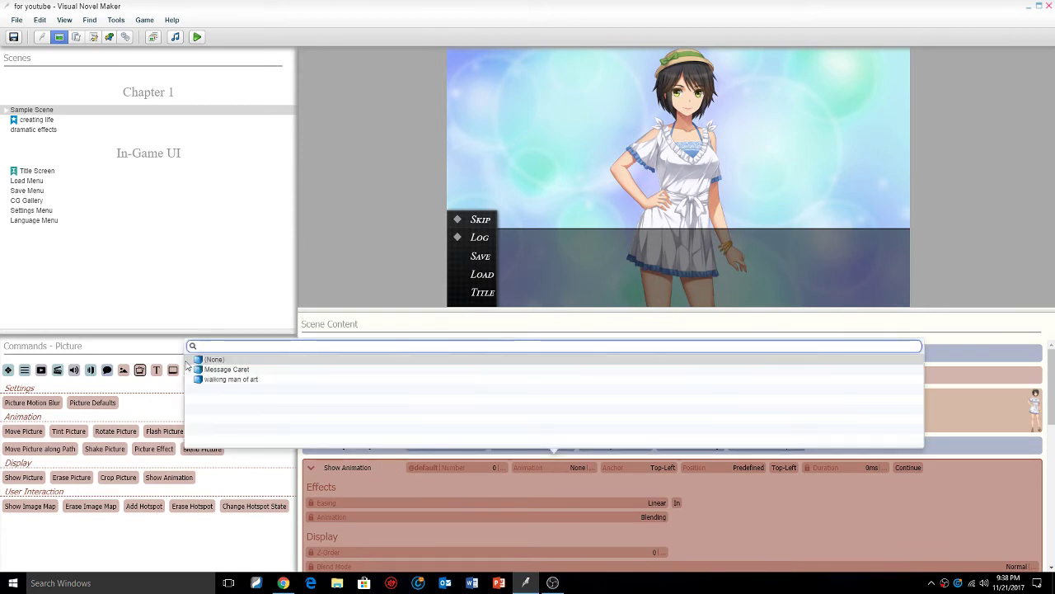
{"action": "left_click", "coordinate": [219, 379]}
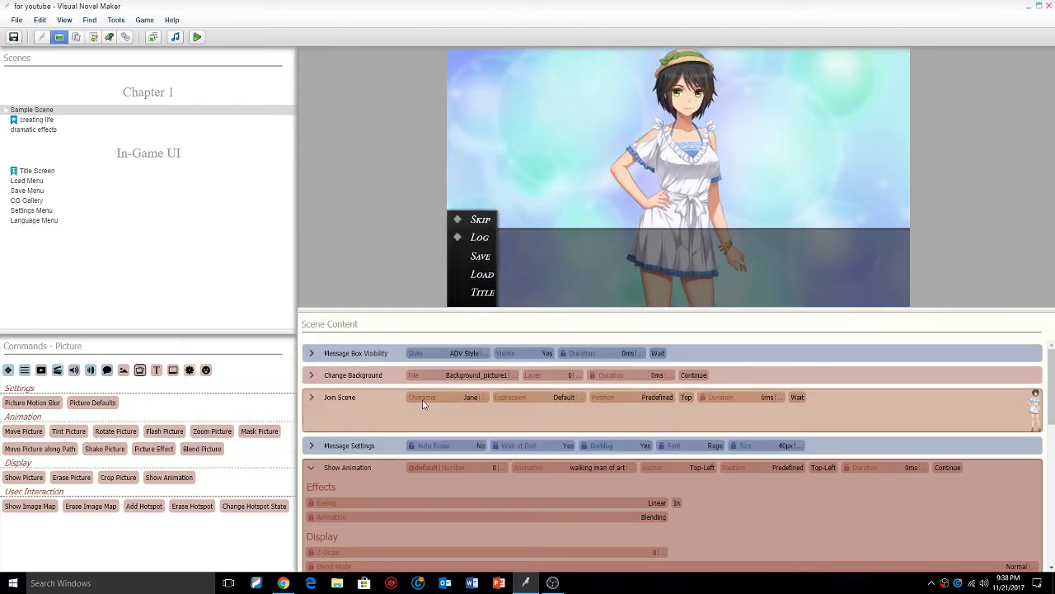
{"action": "left_click", "coordinate": [684, 462]}
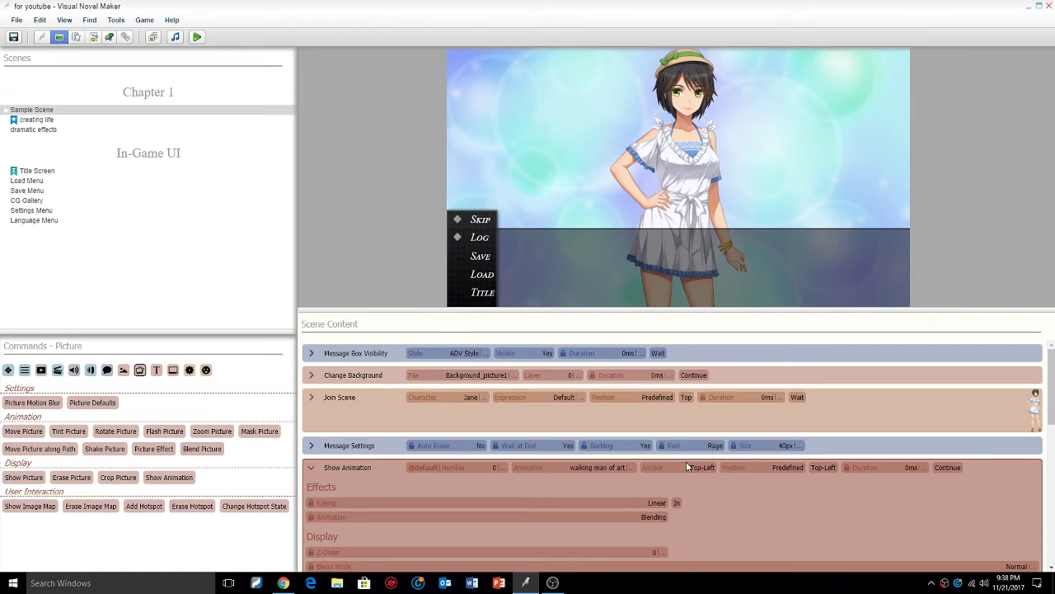
{"action": "left_click", "coordinate": [788, 468]}
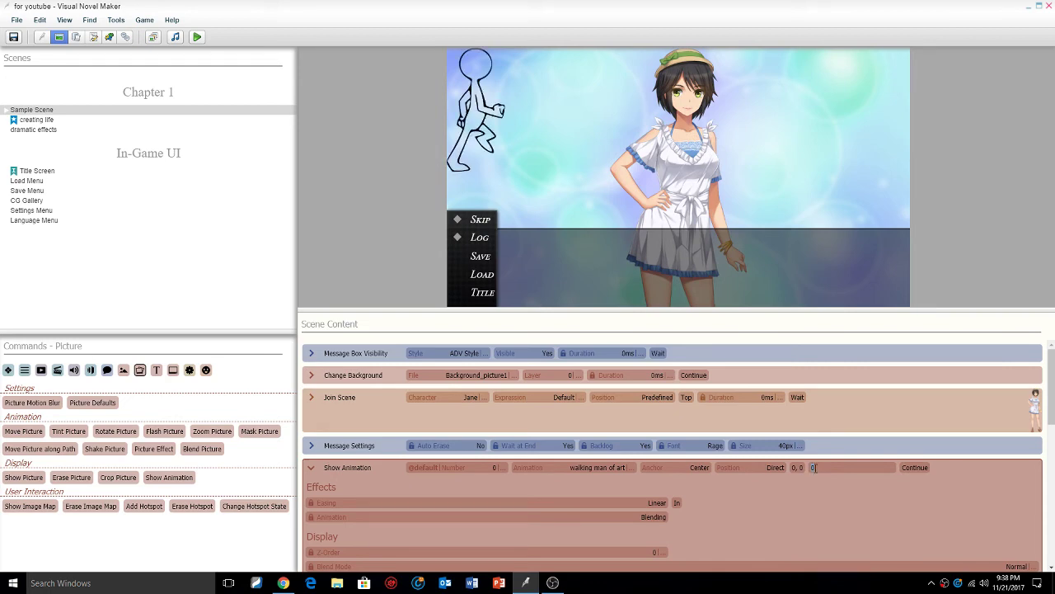
{"action": "type", "text": "50"}
{"action": "key", "text": "Return"}
Place the animation at 153, 159, left of Jane, in Select Position.
{"action": "left_click", "coordinate": [795, 468]}
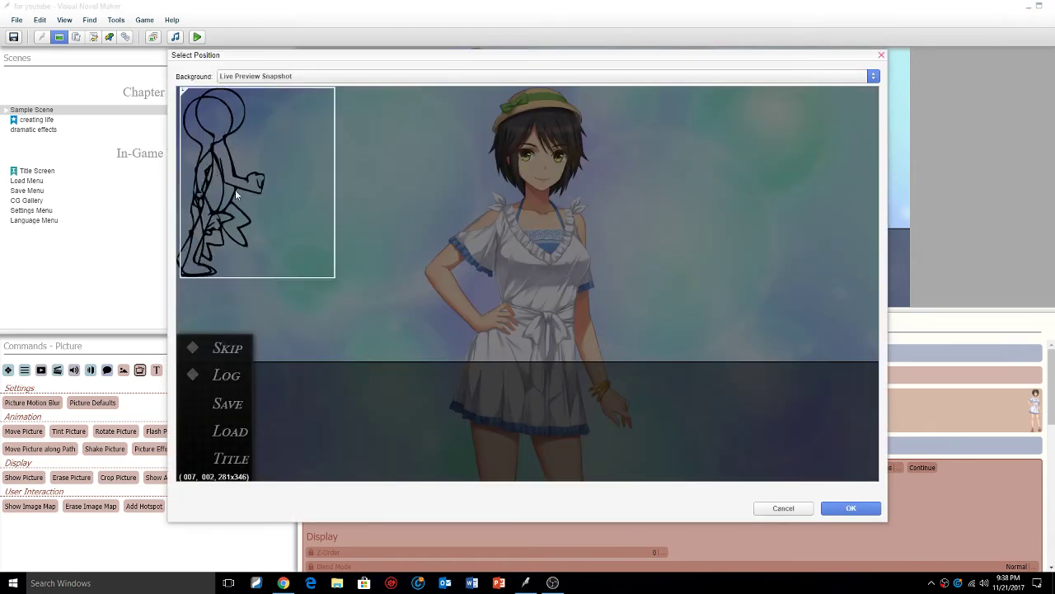
{"action": "left_click_drag", "start_coordinate": [247, 193], "coordinate": [315, 275]}
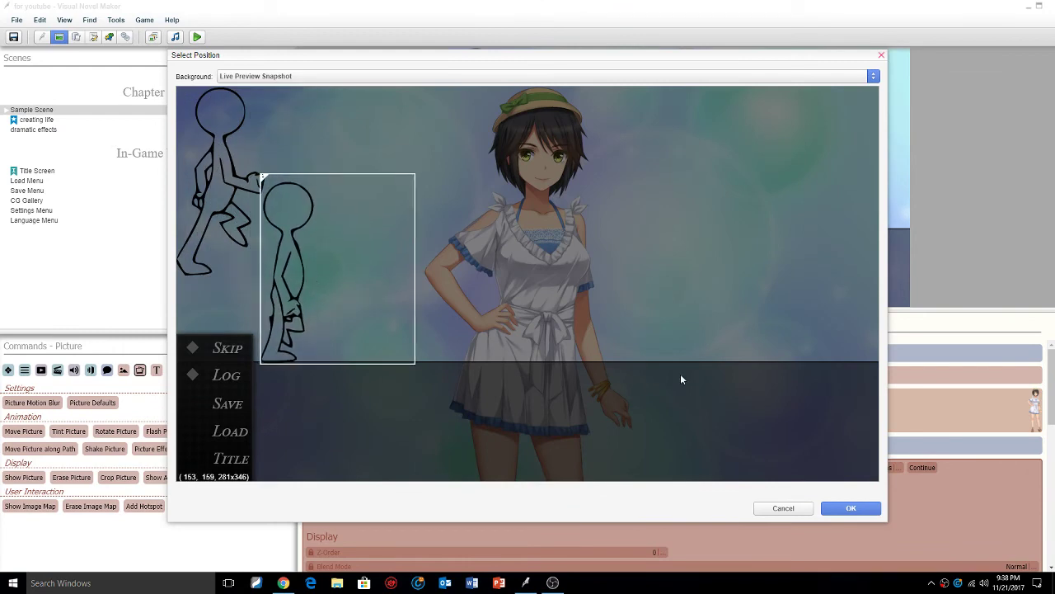
{"action": "left_click", "coordinate": [870, 512]}
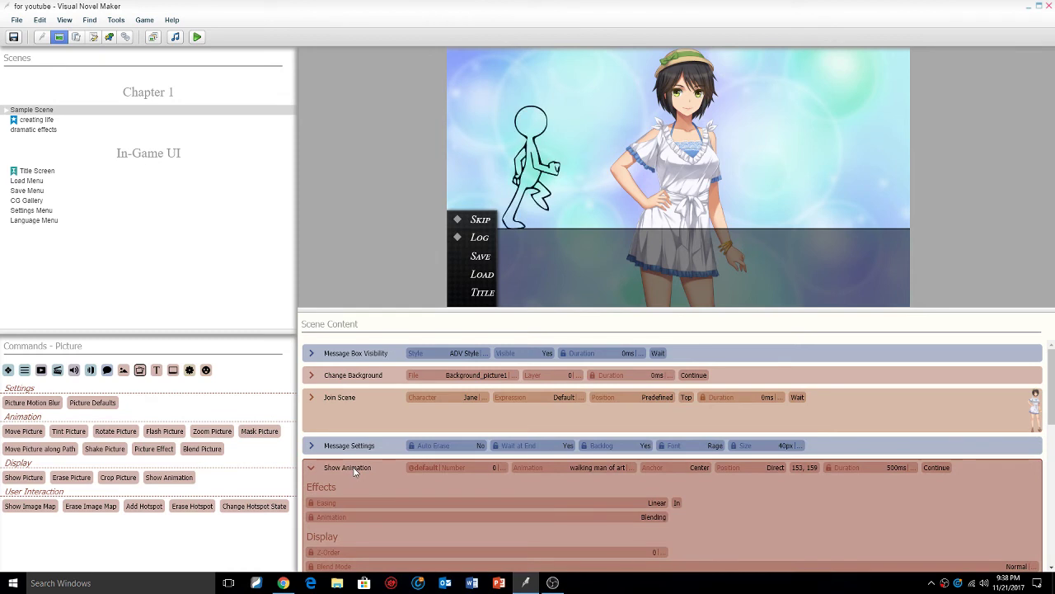
Switch Show Animation from Continue to Wait and save the scene.
{"action": "scroll", "coordinate": [363, 425], "scroll_direction": "down", "scroll_amount": 1}
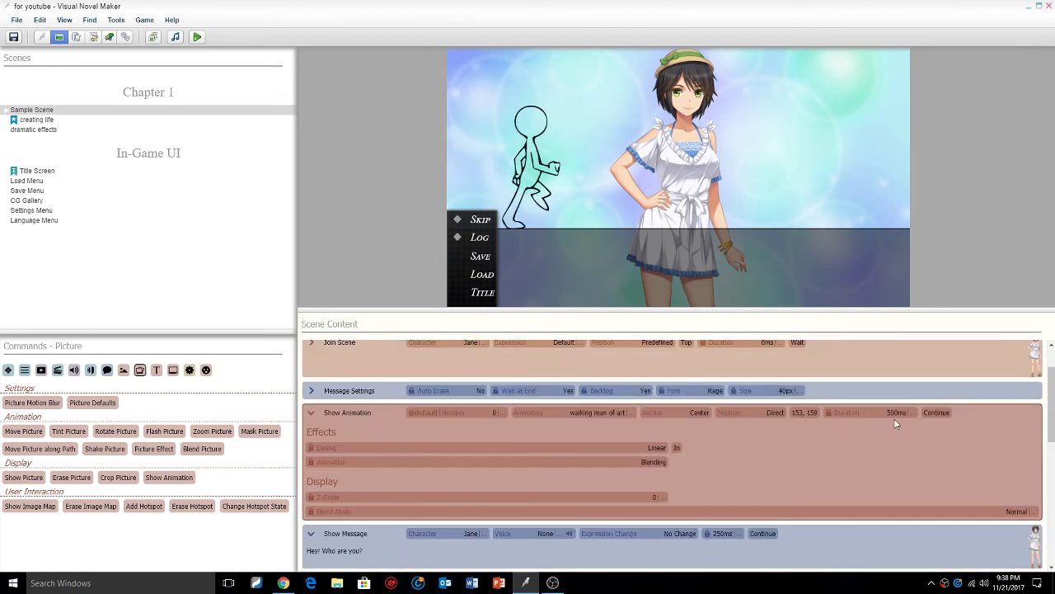
{"action": "left_click", "coordinate": [945, 415]}
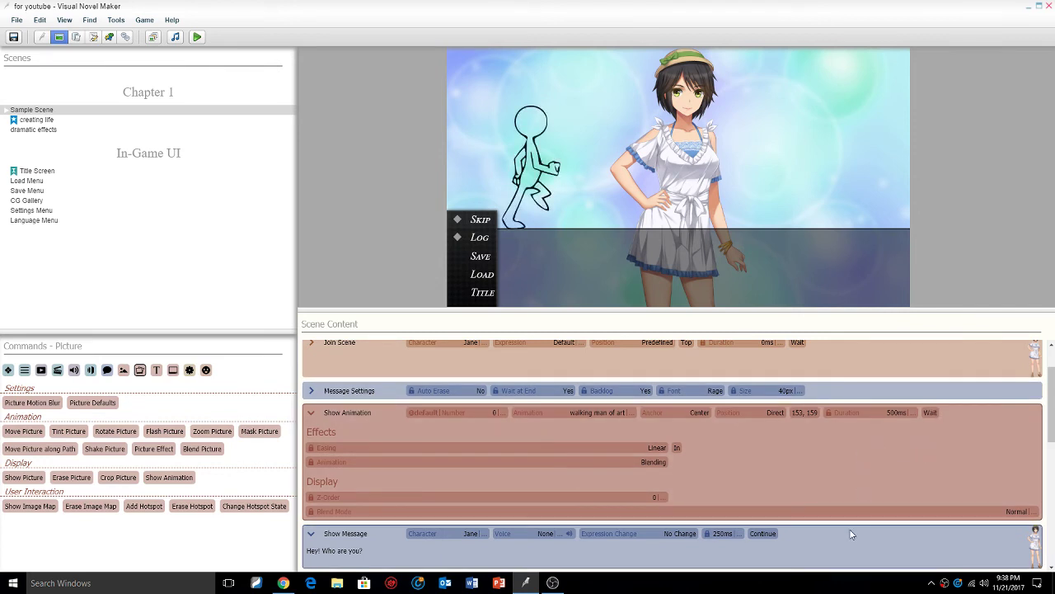
{"action": "left_click", "coordinate": [15, 39]}
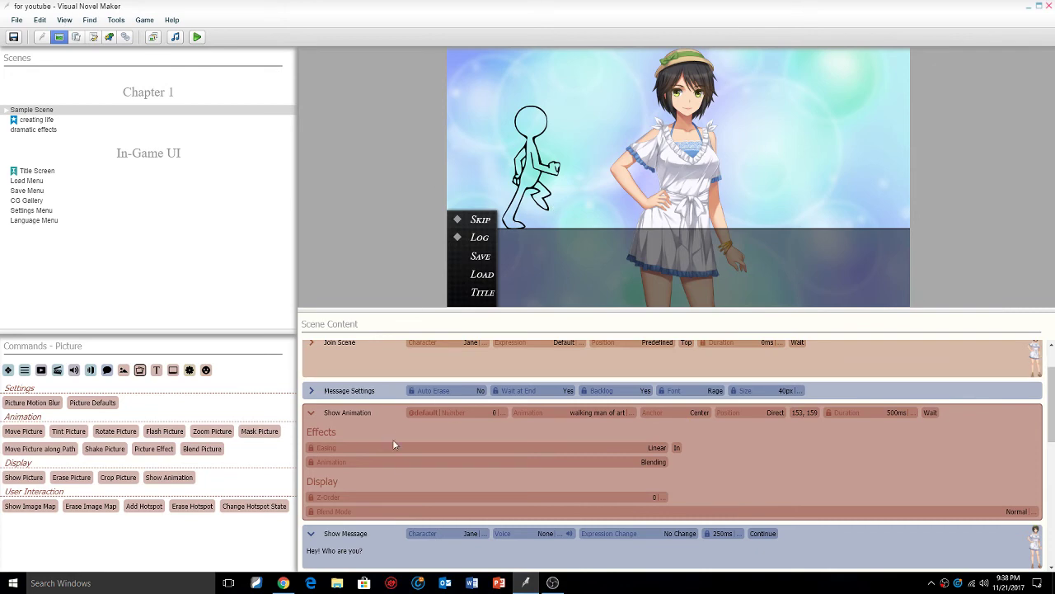
Change the walking man of art animation's duration to 800 ms, save, and return to Sample Scene.
{"action": "left_click", "coordinate": [75, 38]}
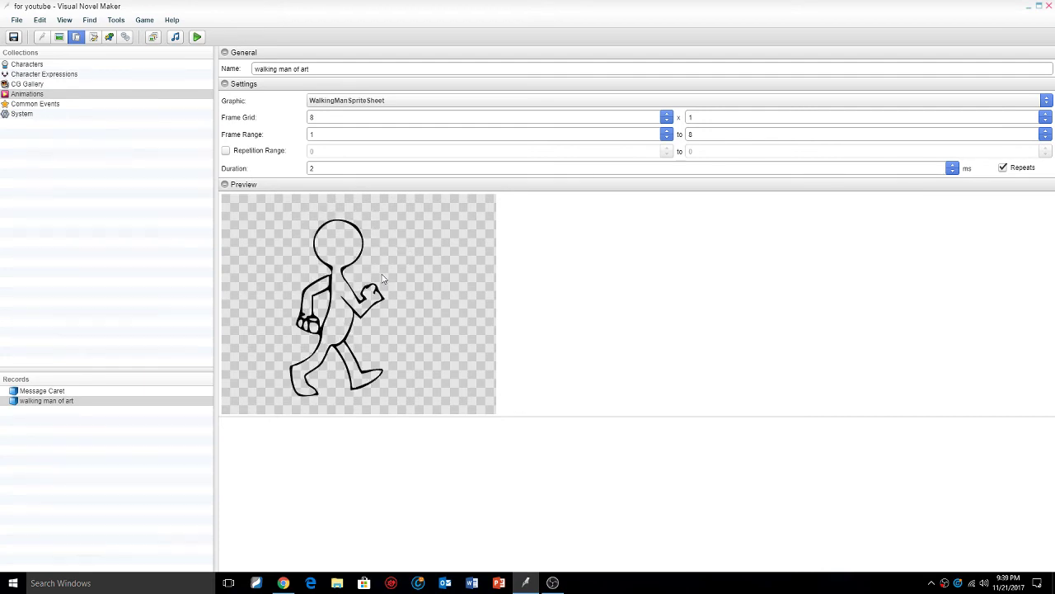
{"action": "left_click", "coordinate": [357, 169]}
{"action": "type", "text": "800"}
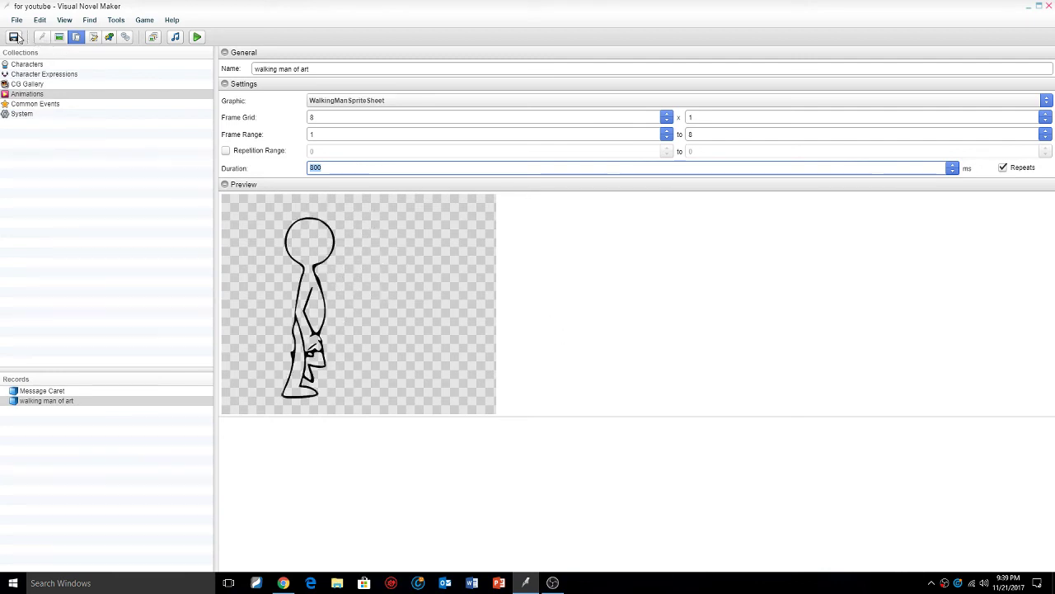
{"action": "left_click", "coordinate": [15, 37]}
{"action": "left_click", "coordinate": [58, 38]}
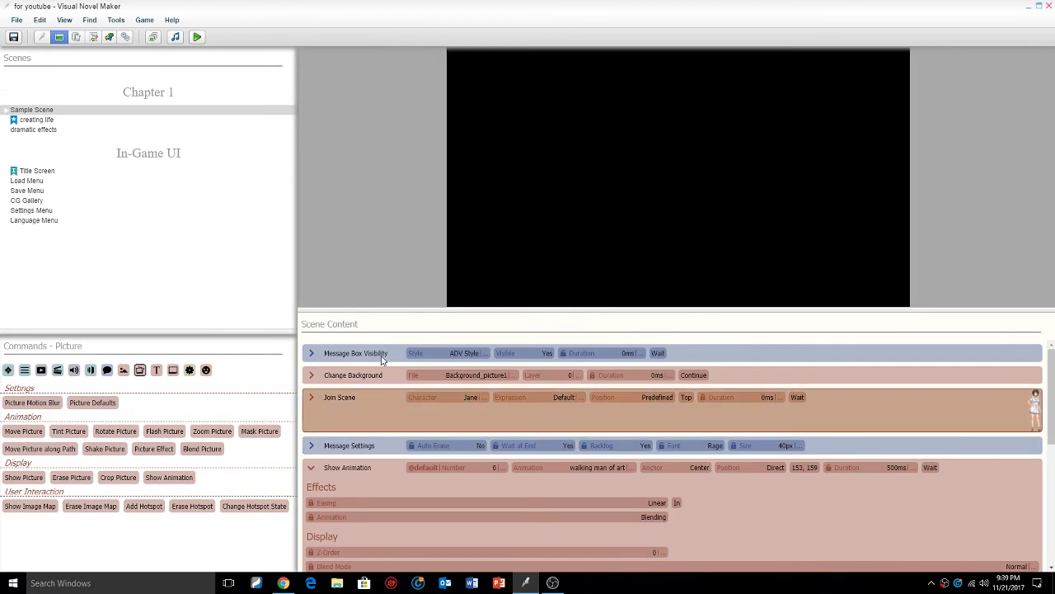
{"action": "left_click", "coordinate": [382, 356]}
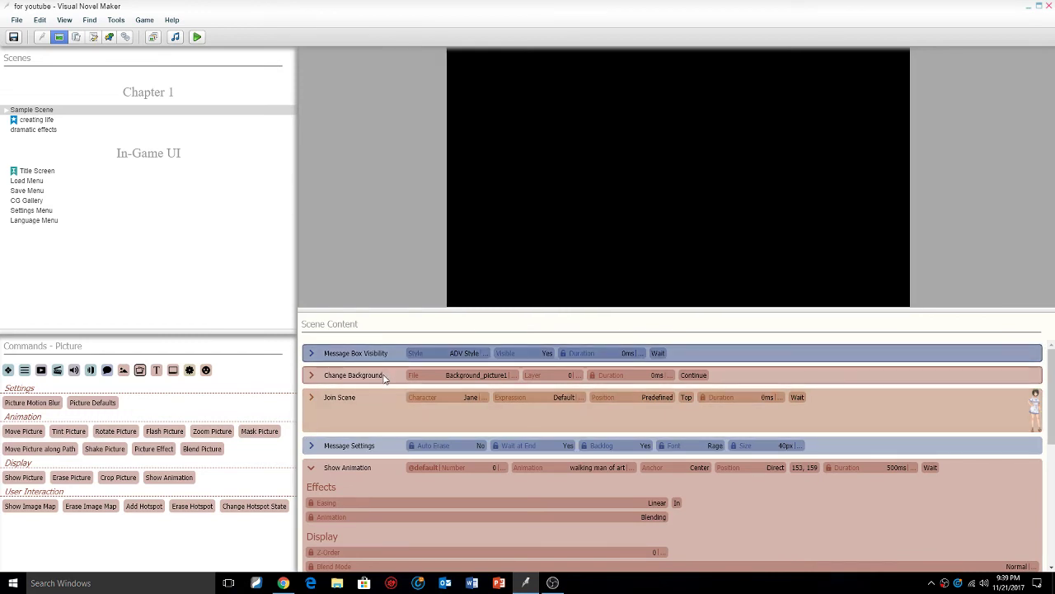
{"action": "left_click", "coordinate": [386, 379]}
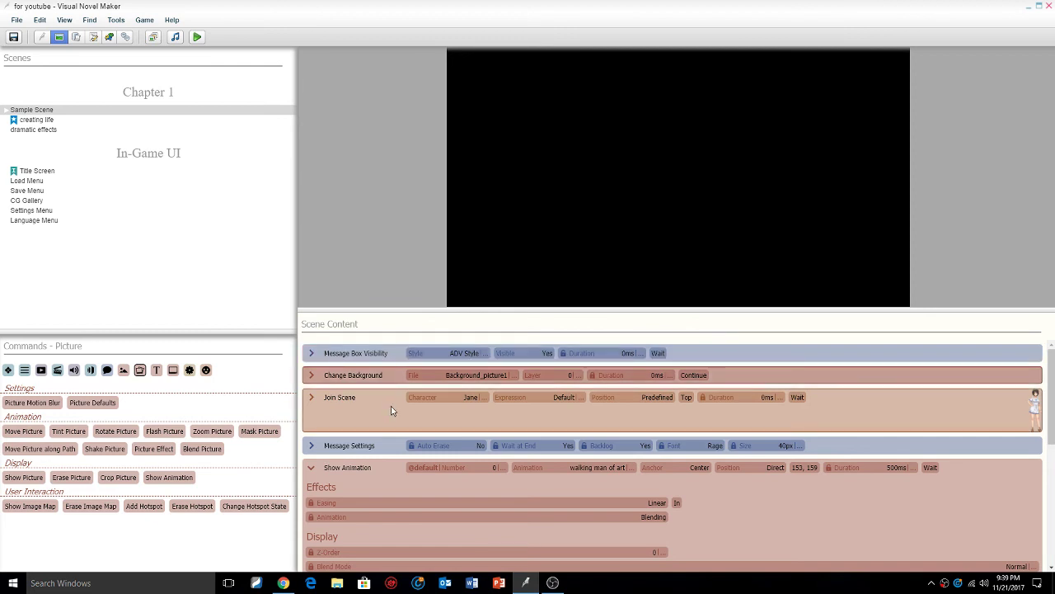
{"action": "left_click", "coordinate": [391, 410]}
{"action": "left_click", "coordinate": [395, 380]}
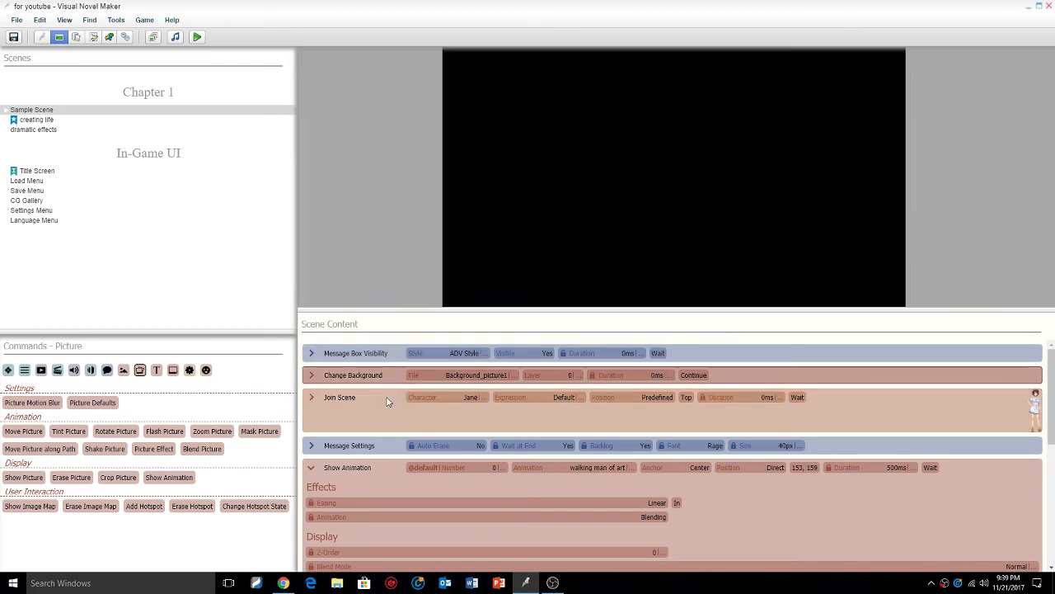
{"action": "left_click", "coordinate": [389, 405]}
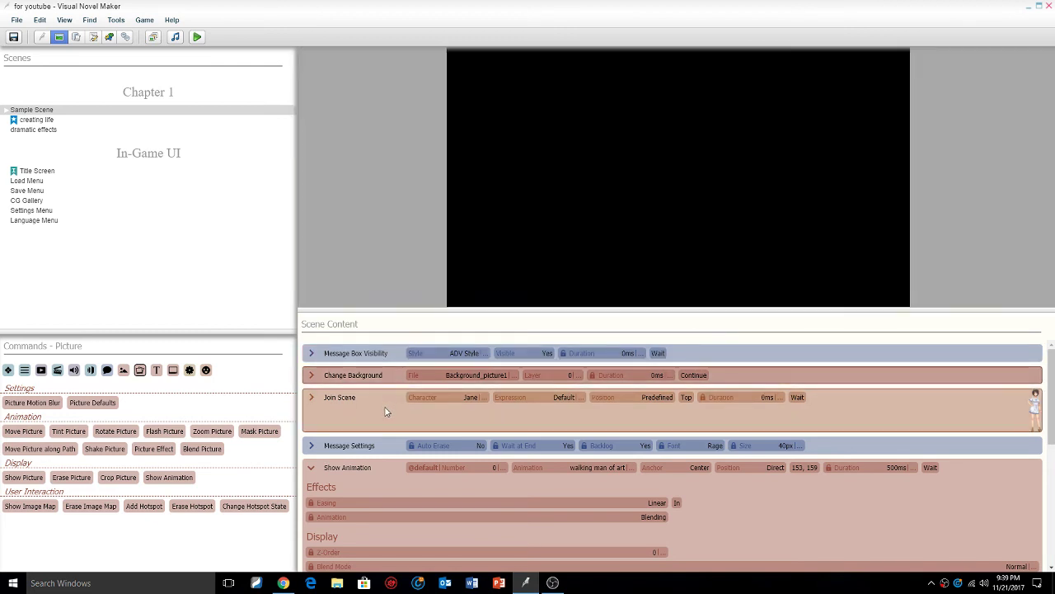
{"action": "left_click", "coordinate": [383, 381]}
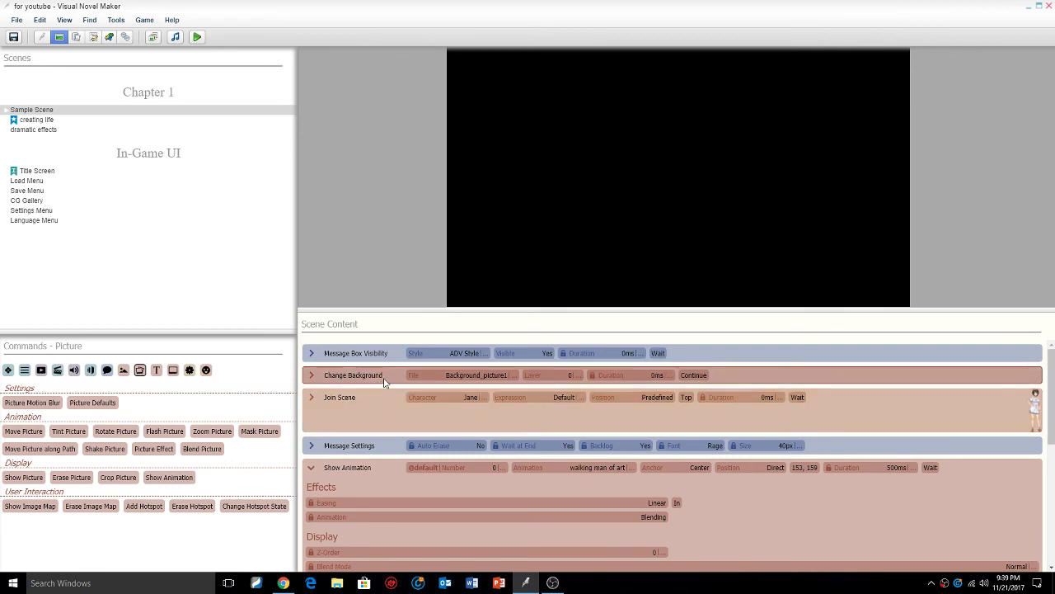
{"action": "left_click", "coordinate": [391, 405]}
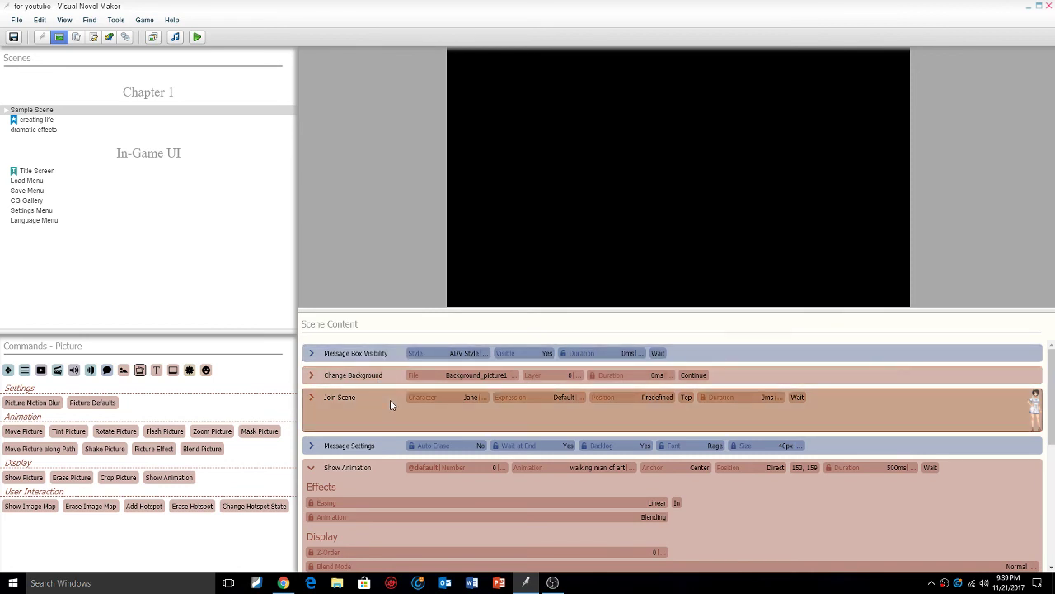
{"action": "left_click", "coordinate": [392, 475]}
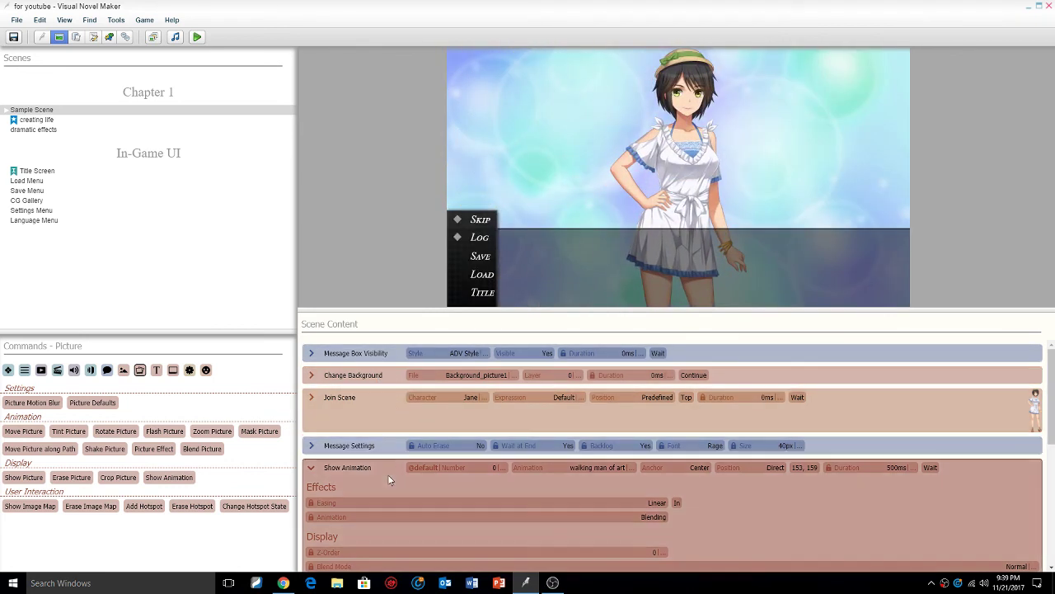